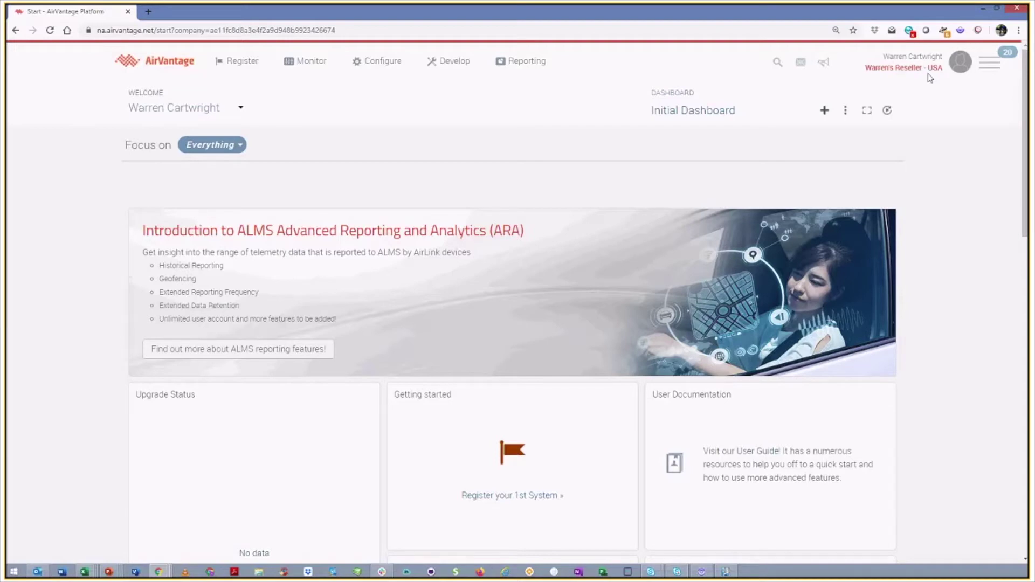
Scroll through the reseller dashboard and bring up the Change Company dialog from the account menu.
scroll(445, 237, "down", 4)
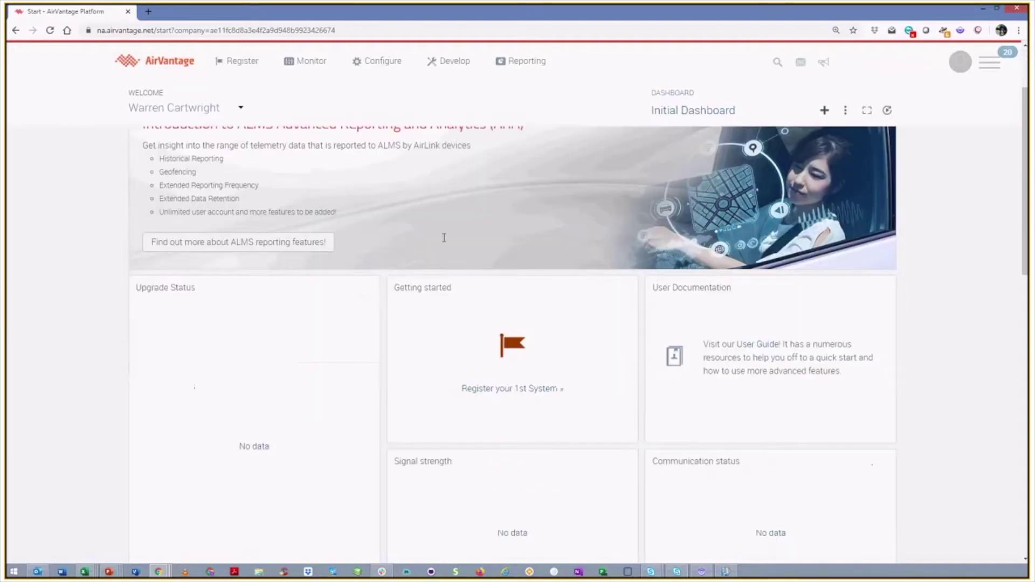
scroll(517, 316, "down", 4)
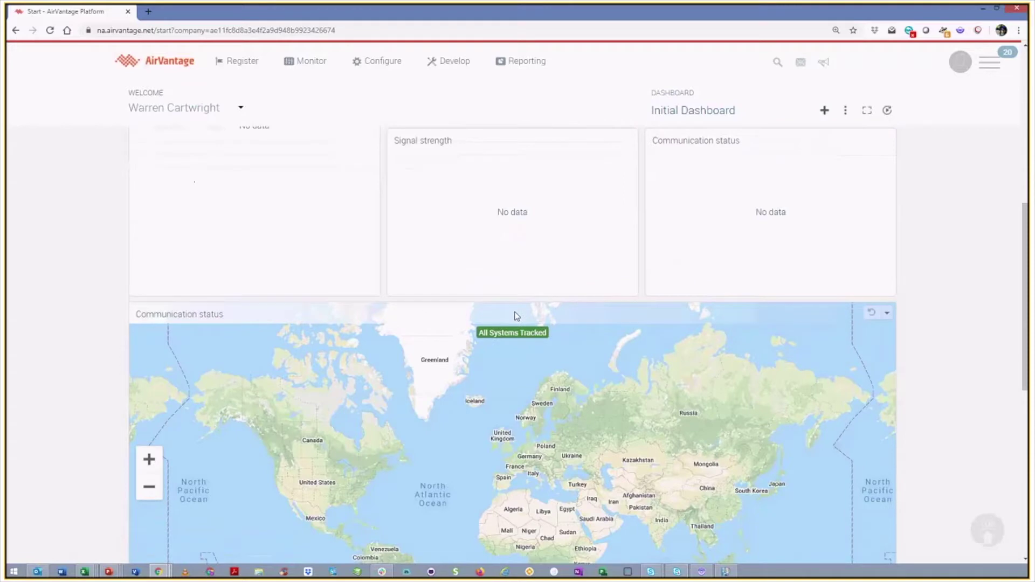
scroll(518, 310, "up", 8)
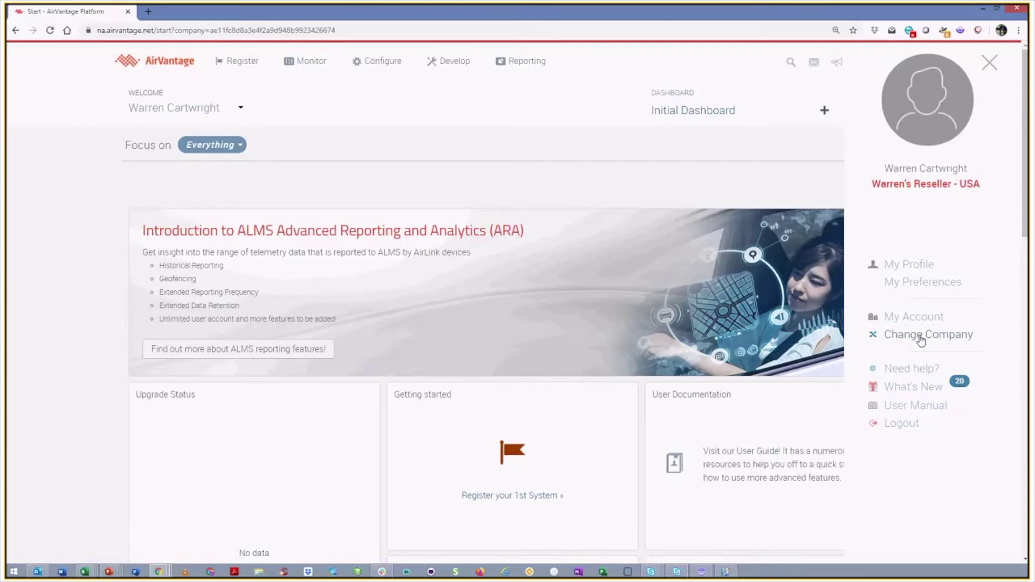
left_click(921, 337)
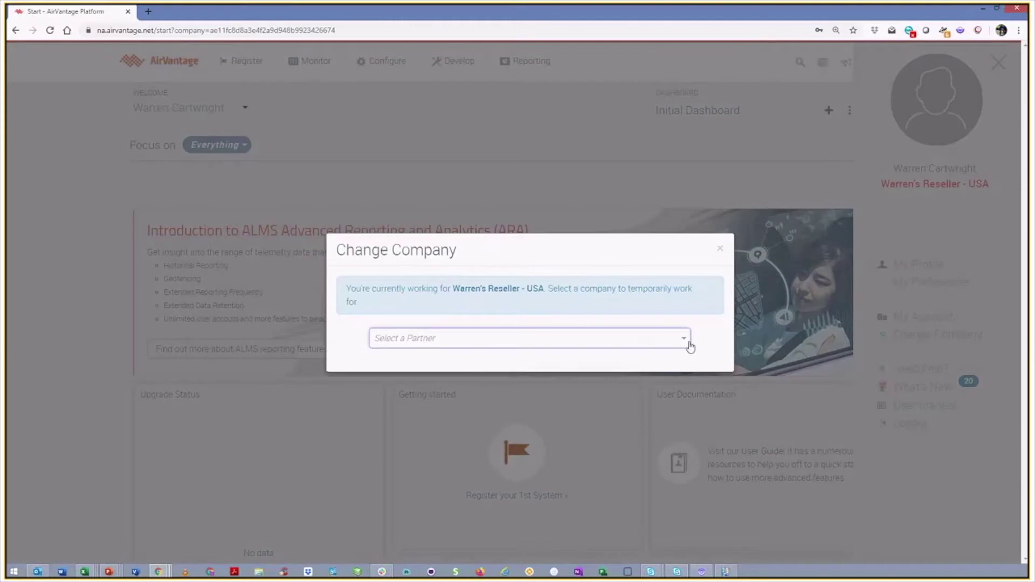
Pick 'Warren's Customer - Fire Department' from the Select a Partner list.
left_click(685, 341)
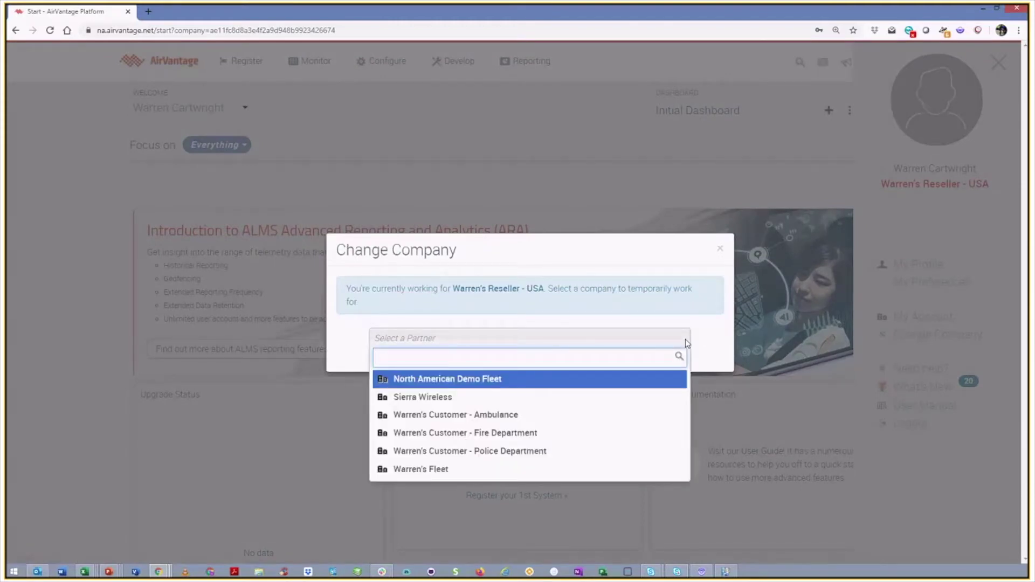
left_click(502, 434)
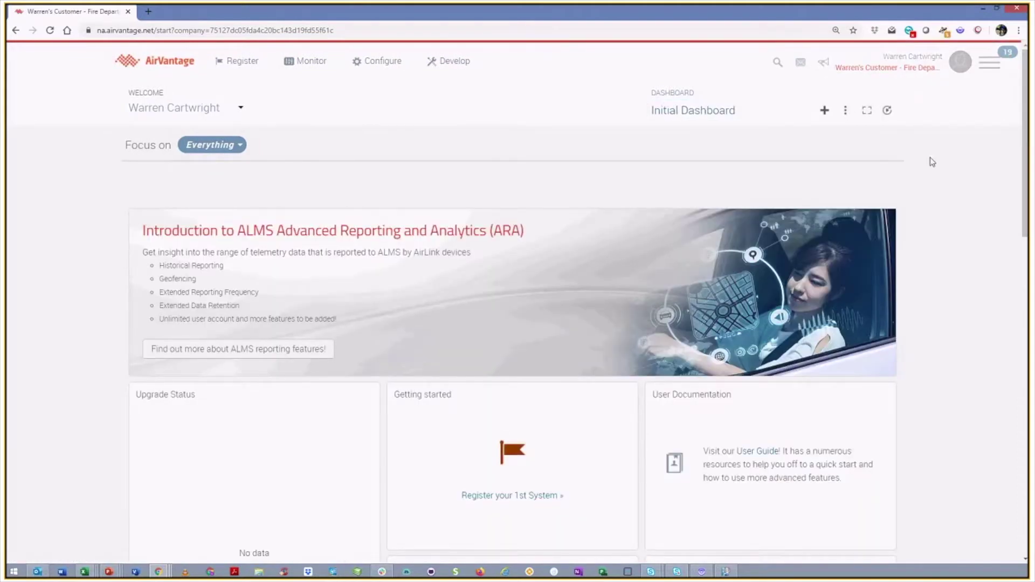
left_click(240, 64)
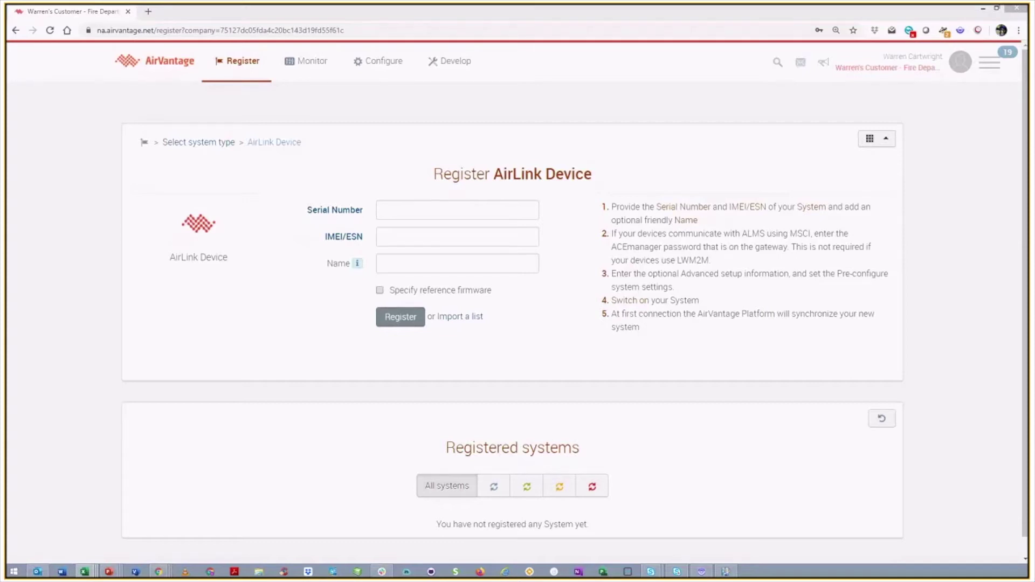
left_click(446, 207)
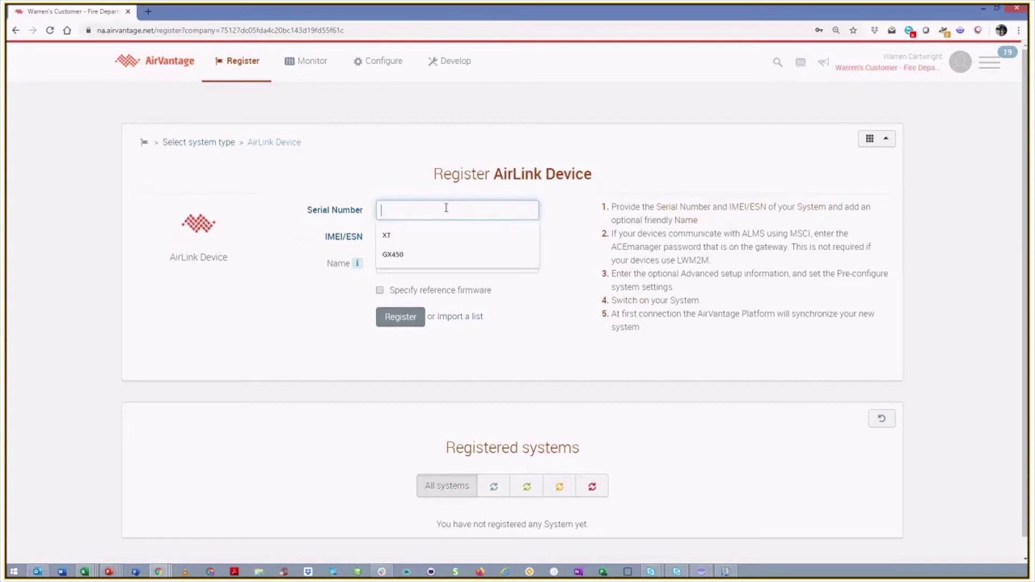
key("ctrl+v")
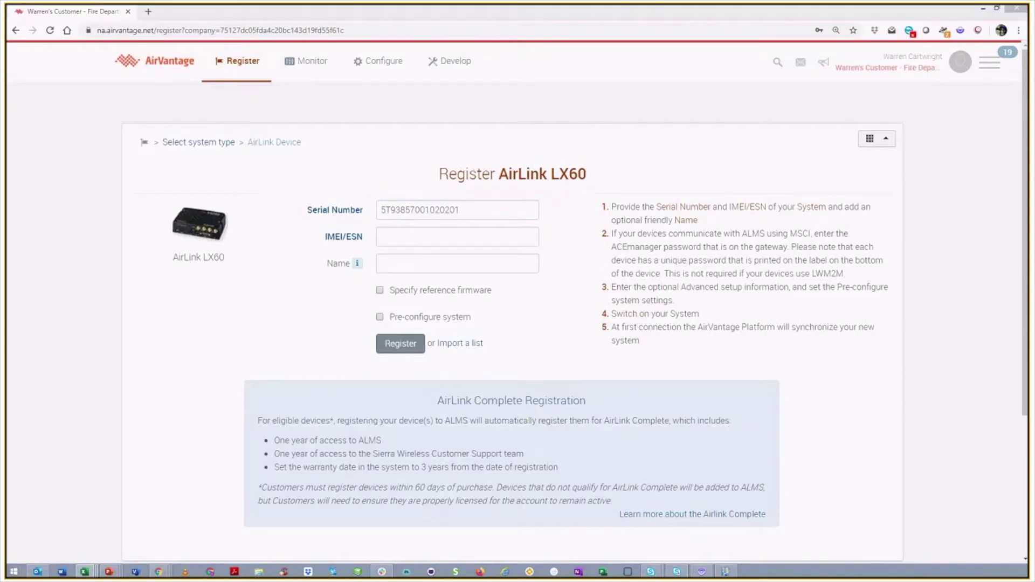
left_click(443, 243)
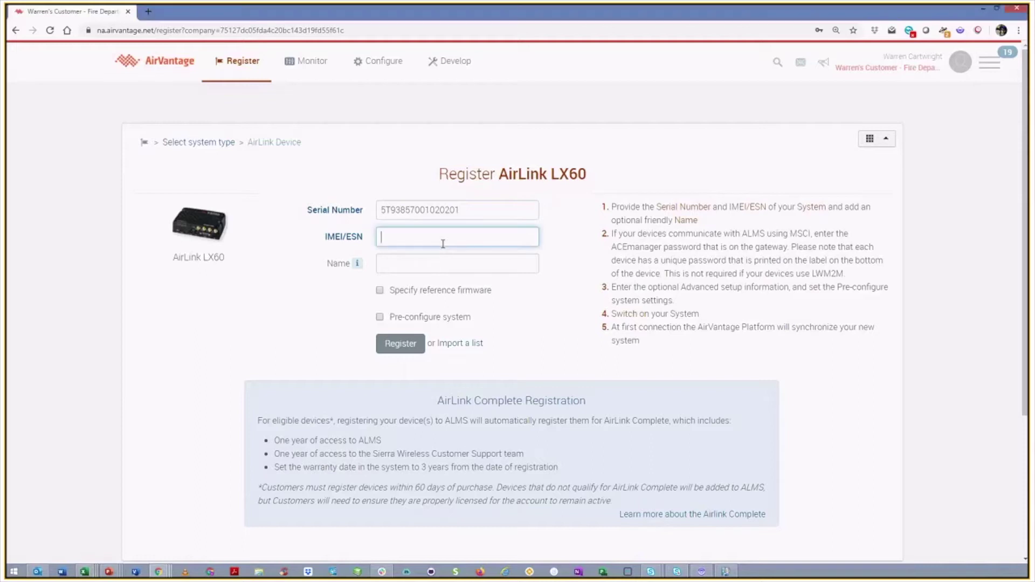
key("ctrl+v")
left_click(399, 347)
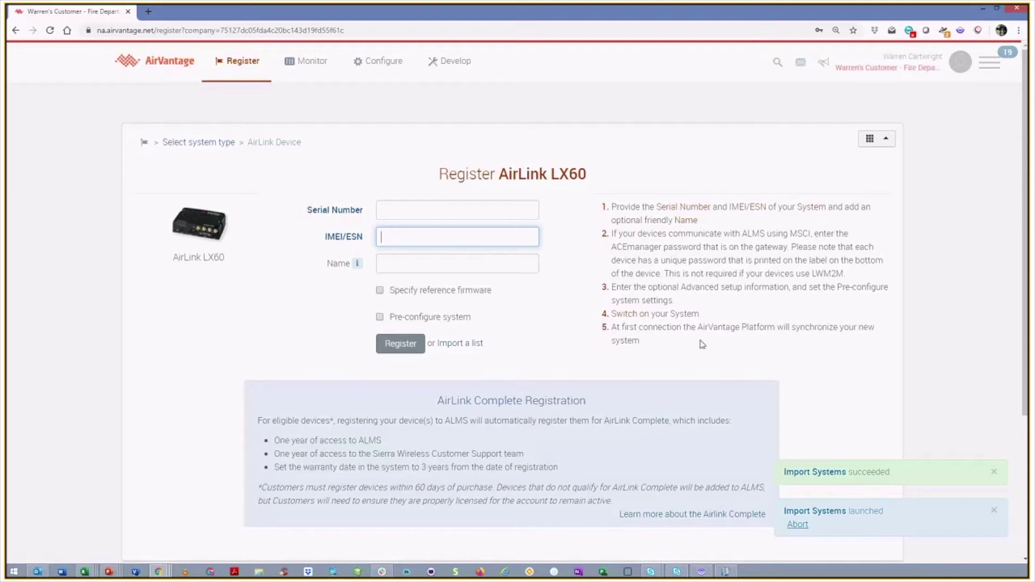
In Monitor > Systems, check the LX60 row and review the Import Systems operation details.
left_click(310, 61)
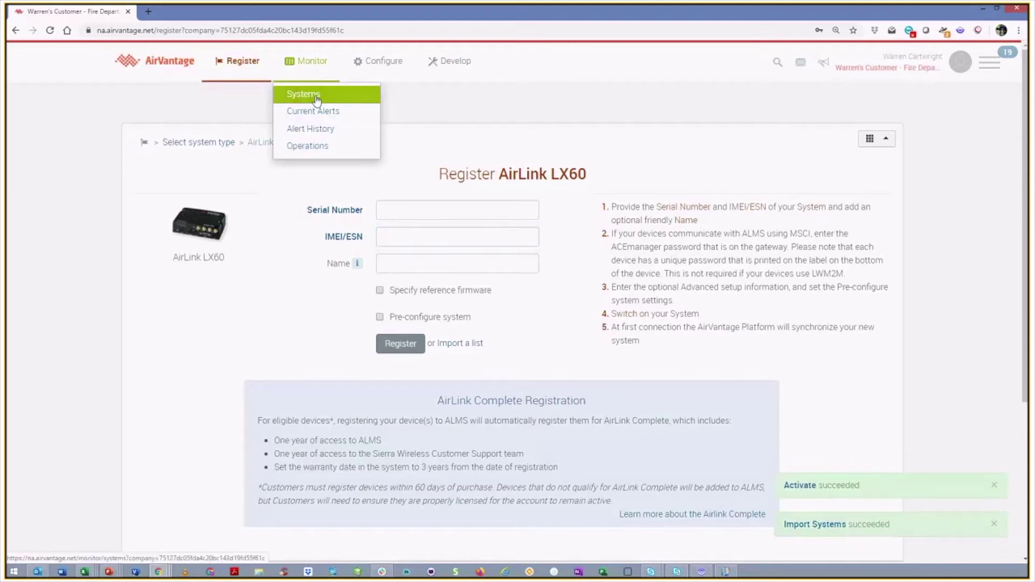
left_click(317, 101)
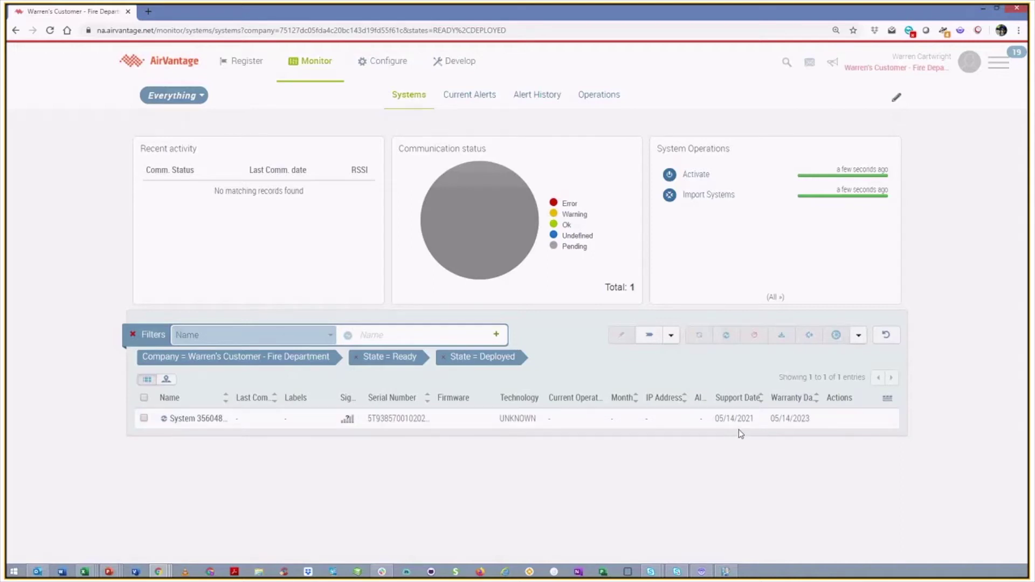
mouse_move(747, 430)
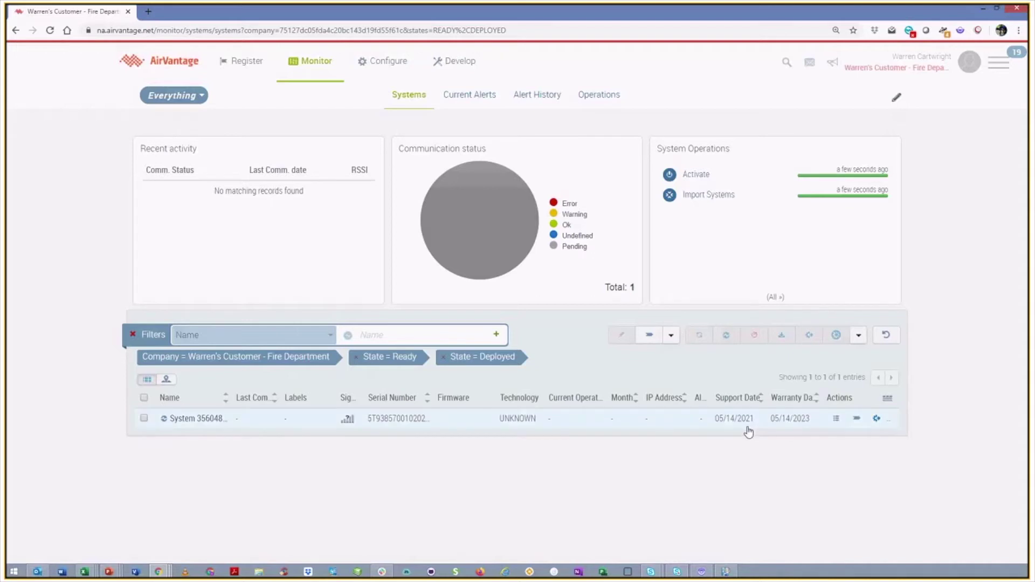
mouse_move(796, 428)
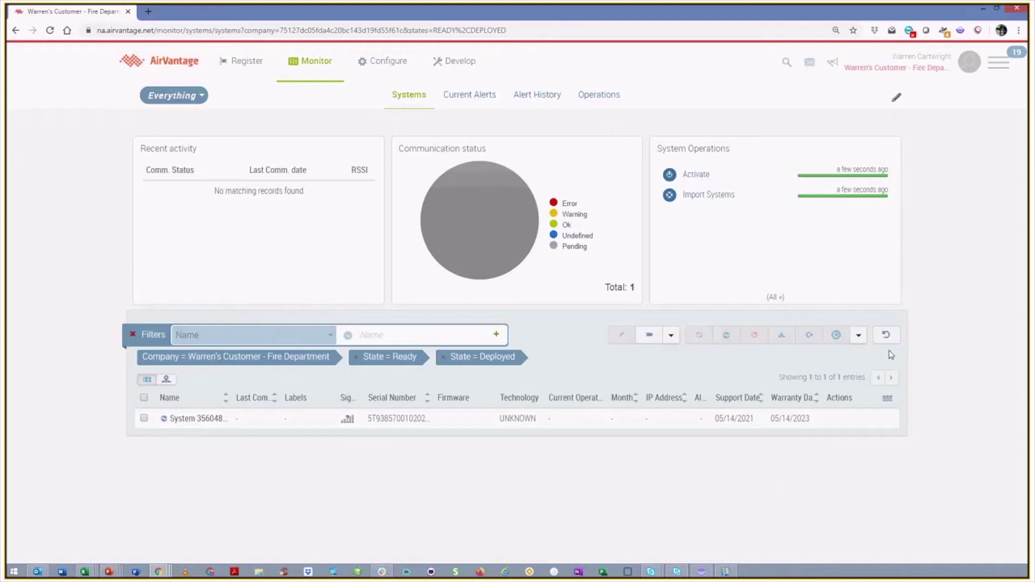
mouse_move(830, 227)
mouse_move(825, 181)
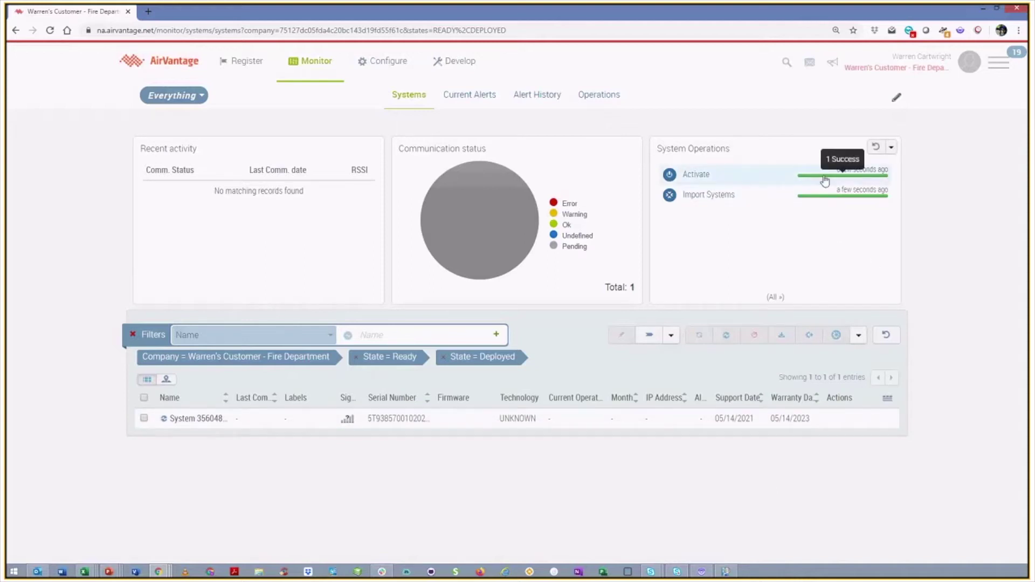
mouse_move(828, 201)
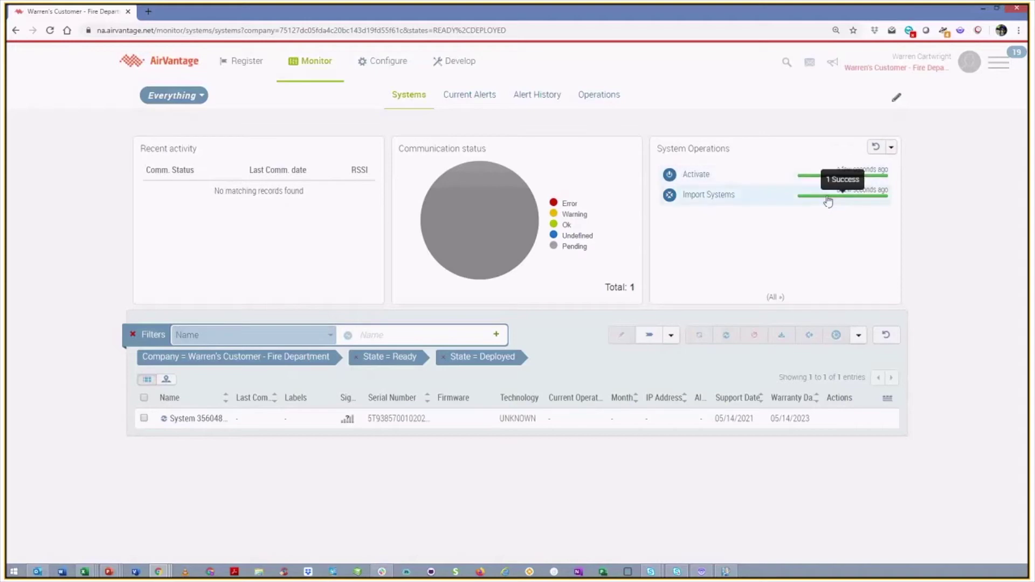
left_click(828, 199)
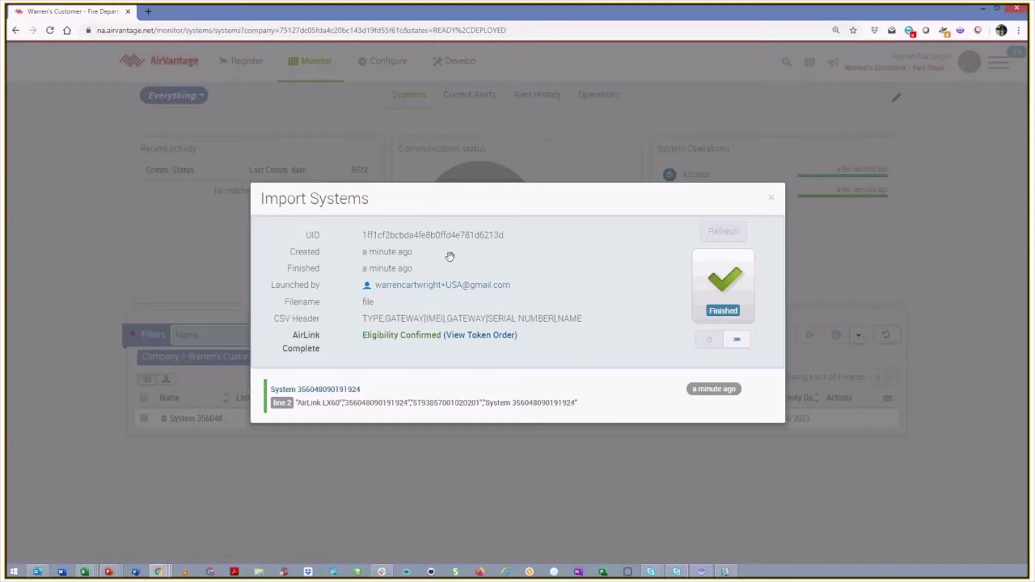
left_click(772, 197)
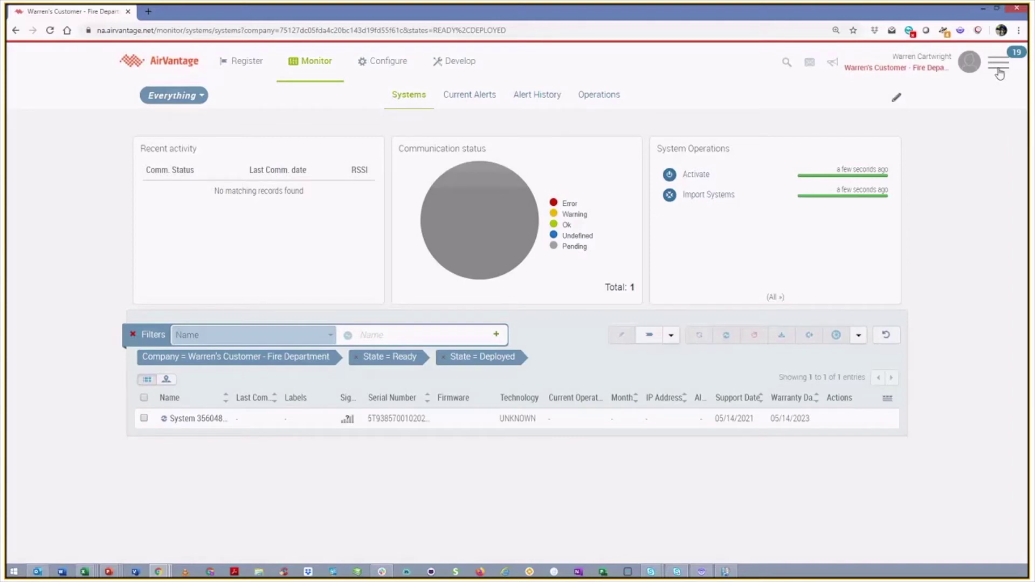
Return to the reseller account and go to its Register AirLink Device page.
left_click(999, 69)
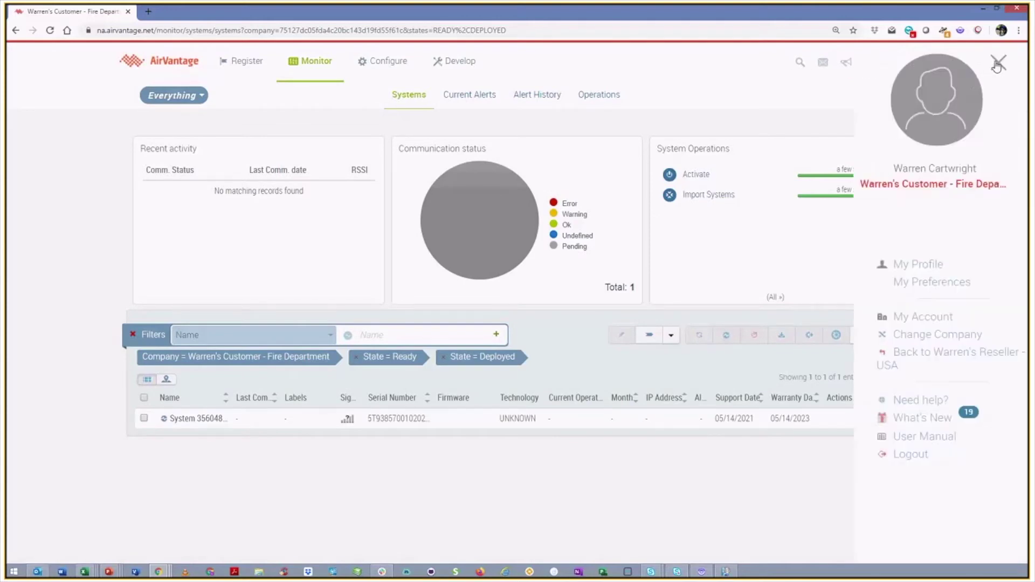
left_click(943, 357)
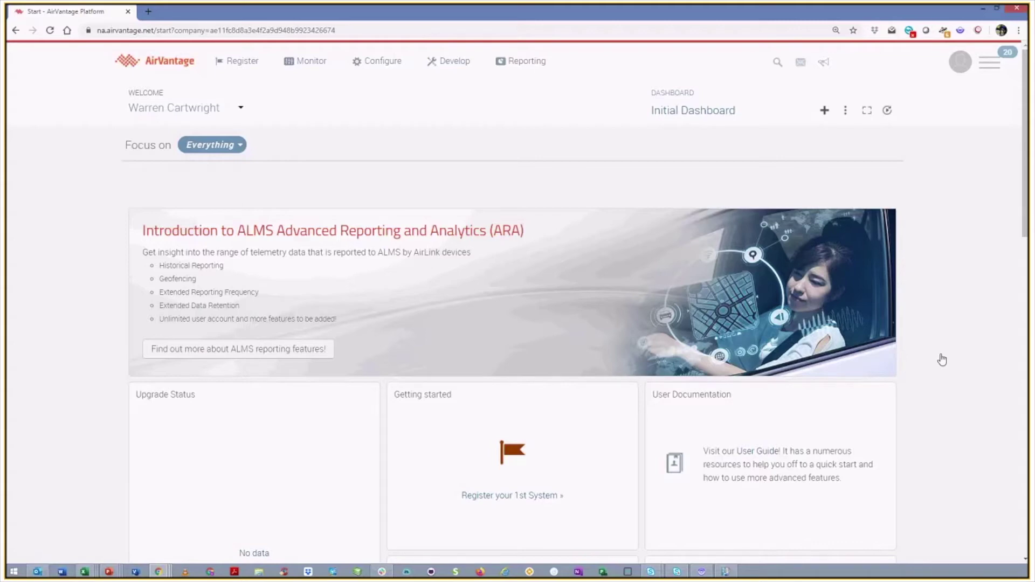
mouse_move(930, 69)
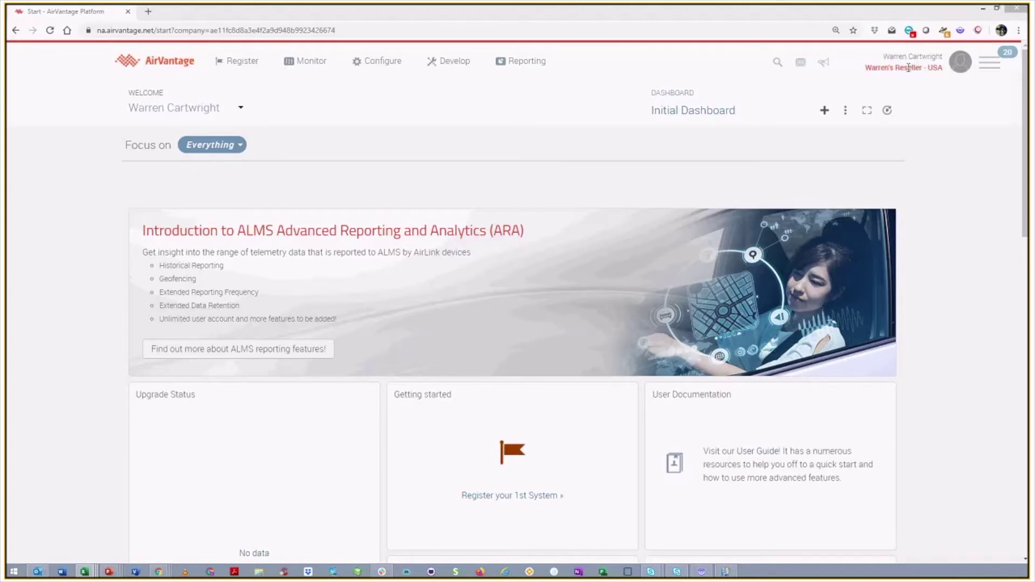
left_click(238, 71)
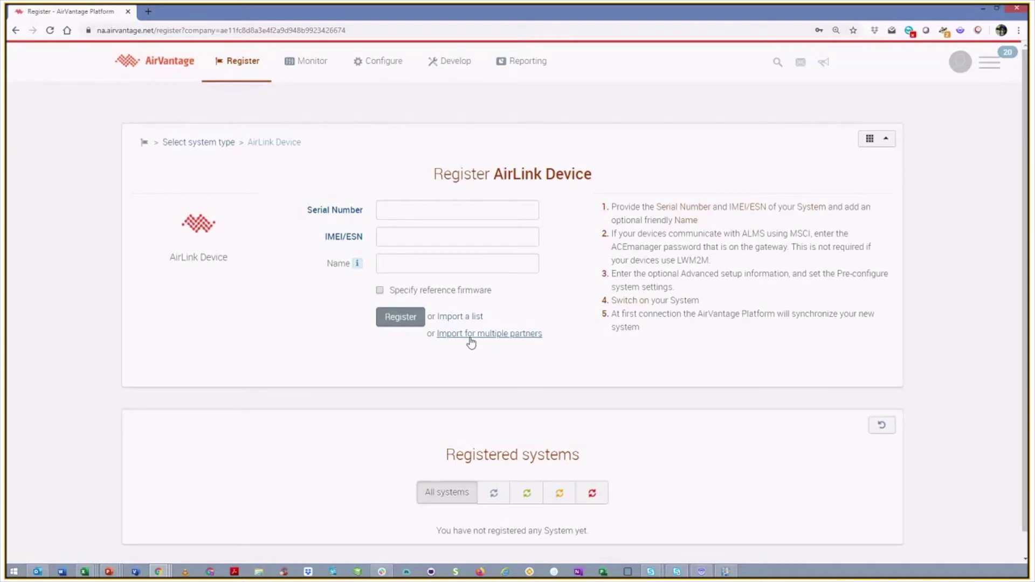
Choose 'Import for multiple partners' on the Register AirLink Device page.
left_click(473, 336)
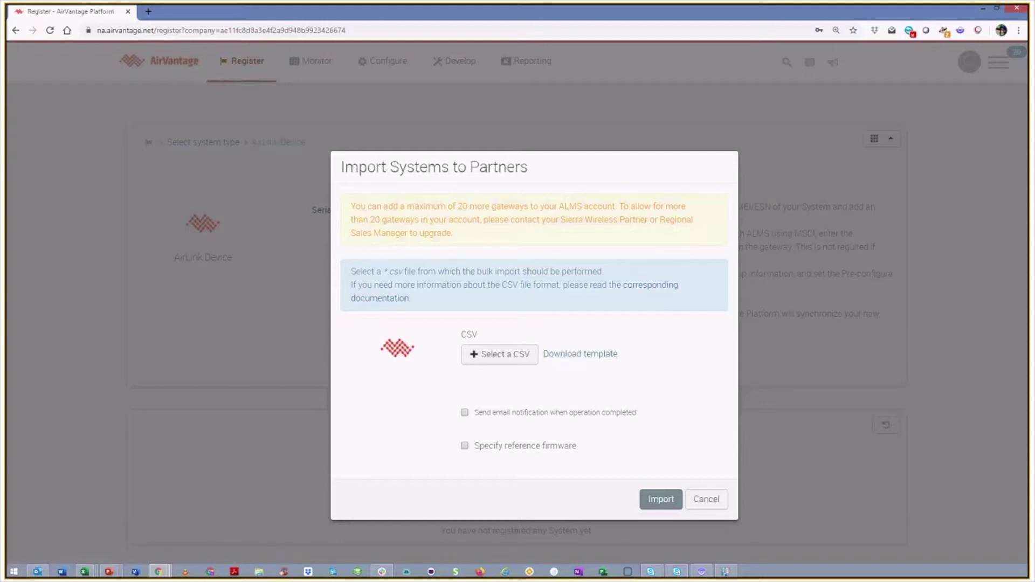
Bring up the Multiple Accounts CSV in Excel, zoom to 110% and inspect TARGET_COMPANY in I2.
key("alt+Tab")
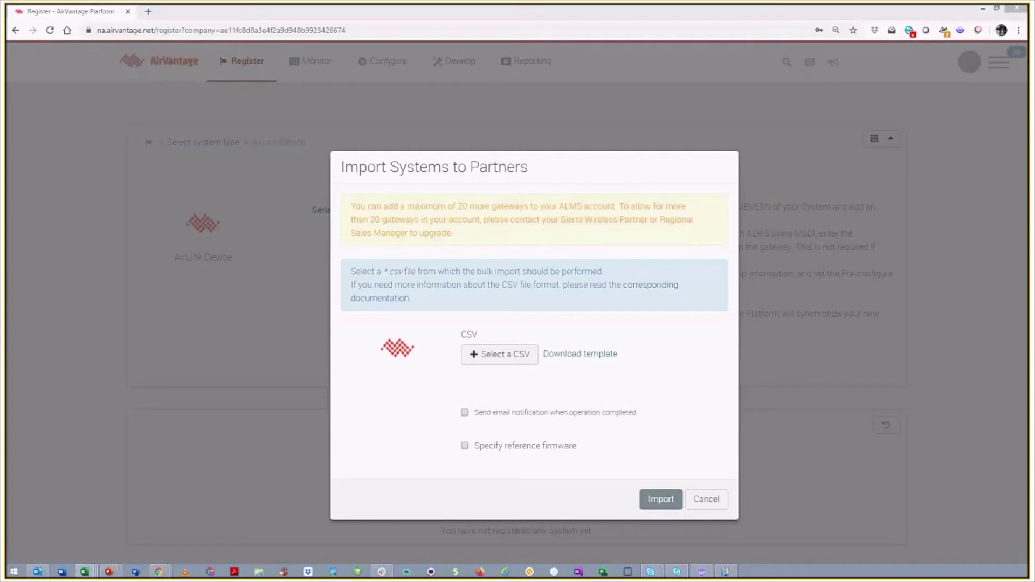
left_click_drag(803, 123, 468, 82)
left_click_drag(685, 391, 943, 500)
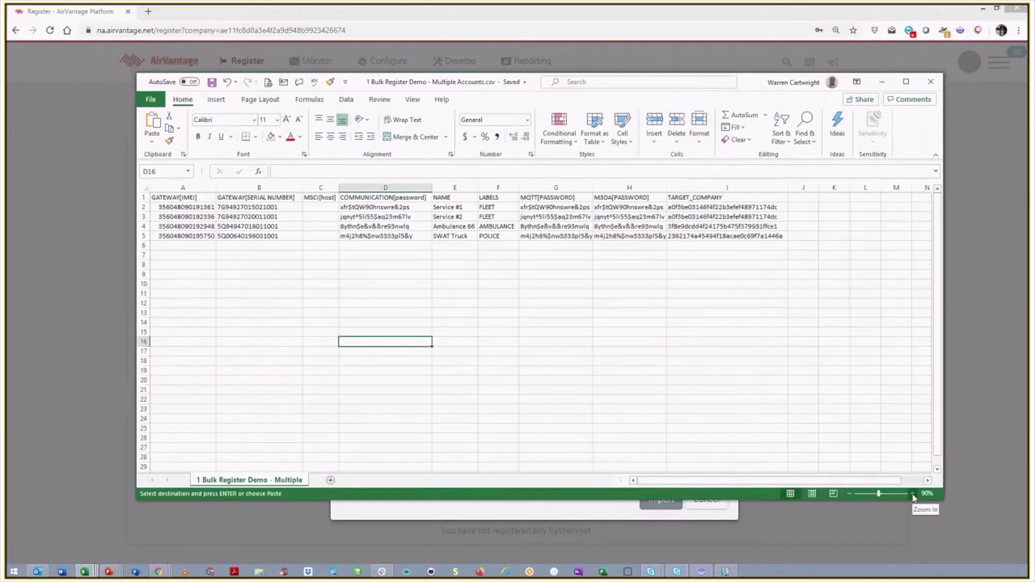
left_click(912, 494)
left_click(913, 494)
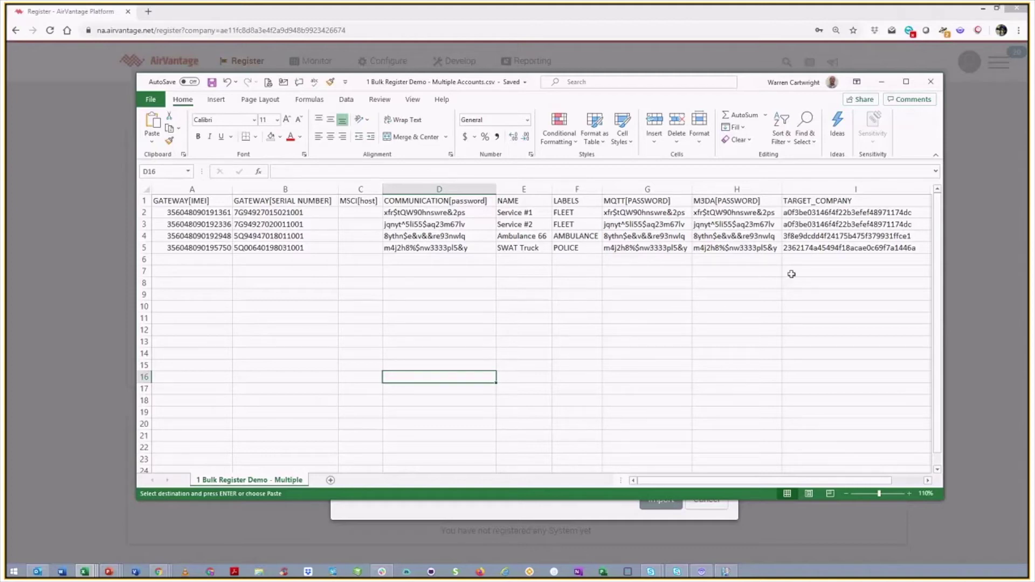
left_click(827, 212)
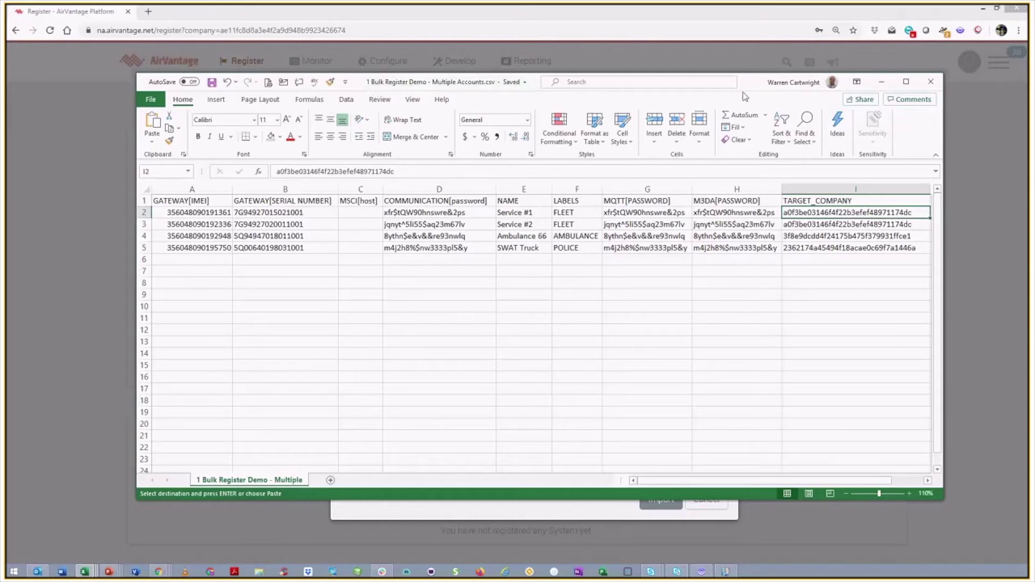
Load '1 Bulk Register Demo - Multiple Accounts.csv' into the partner import dialog.
left_click_drag(754, 86, 1034, 106)
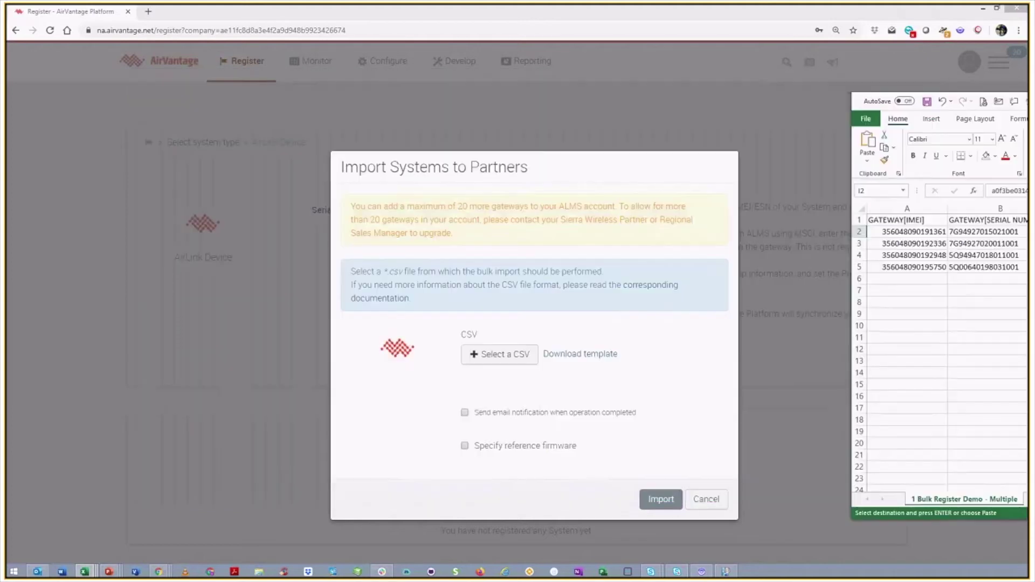
key("alt+Tab")
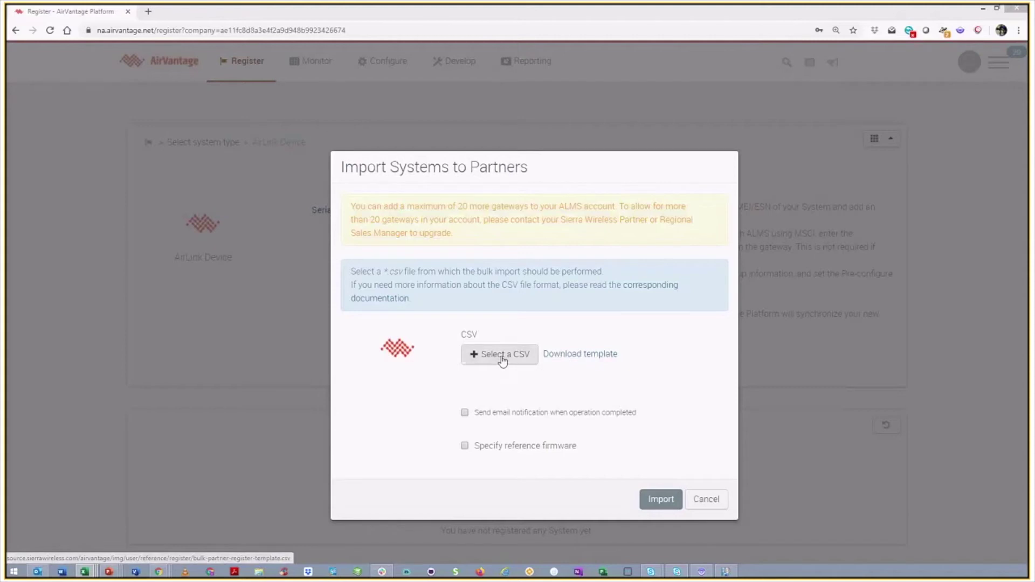
left_click(499, 357)
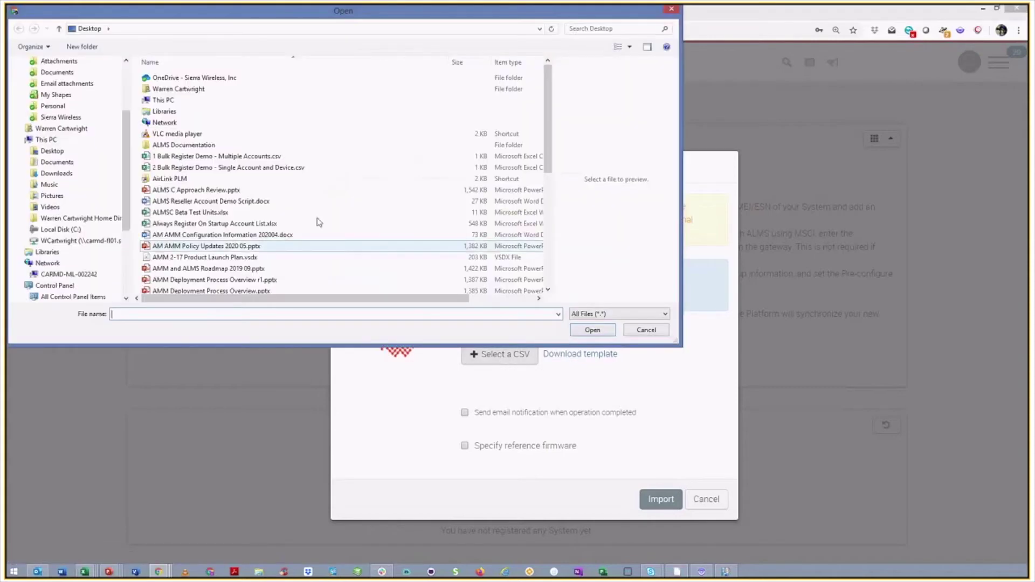
left_click(200, 156)
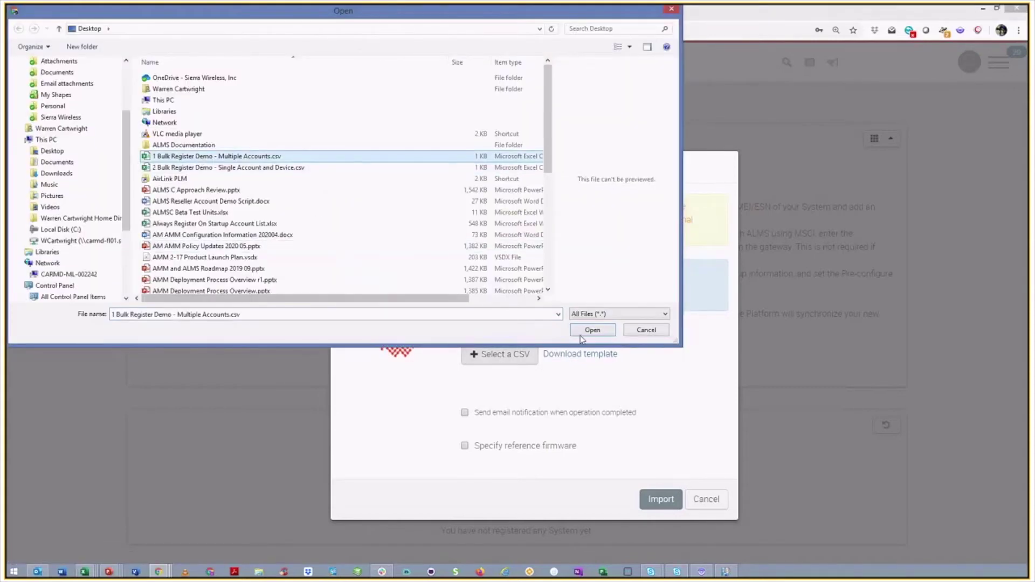
left_click(592, 330)
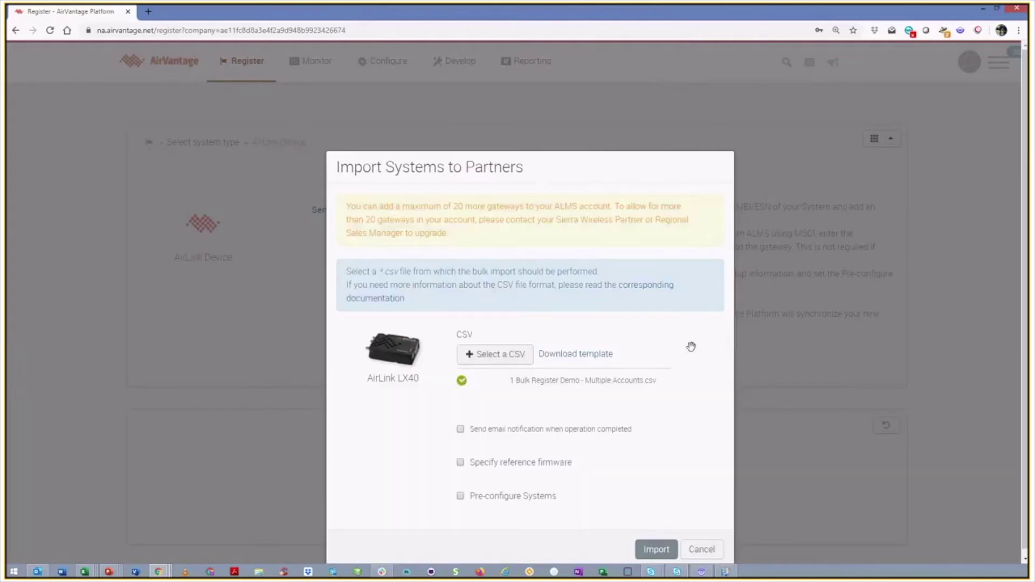
left_click_drag(628, 172, 632, 106)
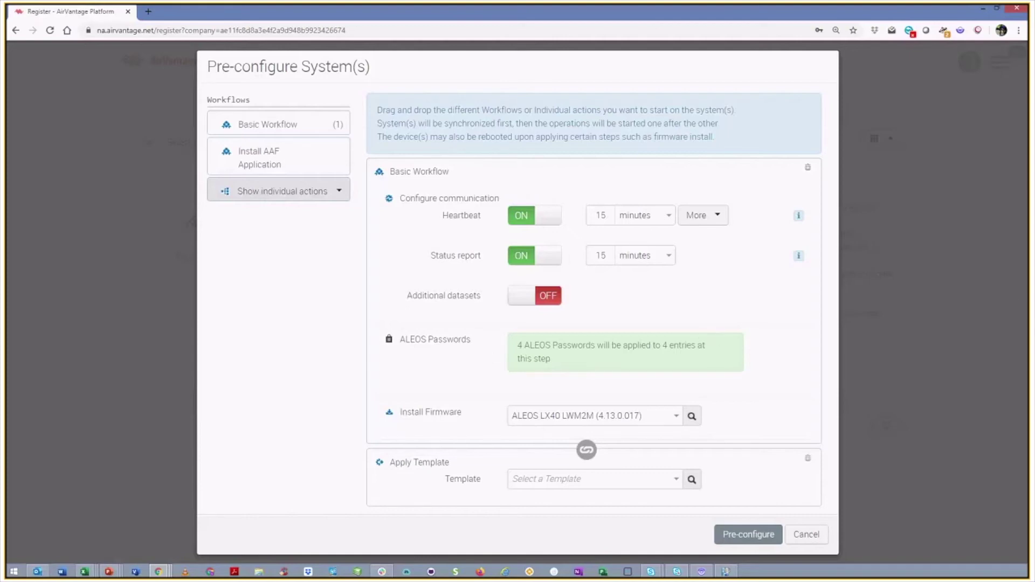
Drag the Excel device spreadsheet back over the Pre-configure System(s) dialog.
left_click_drag(1029, 70, 590, 112)
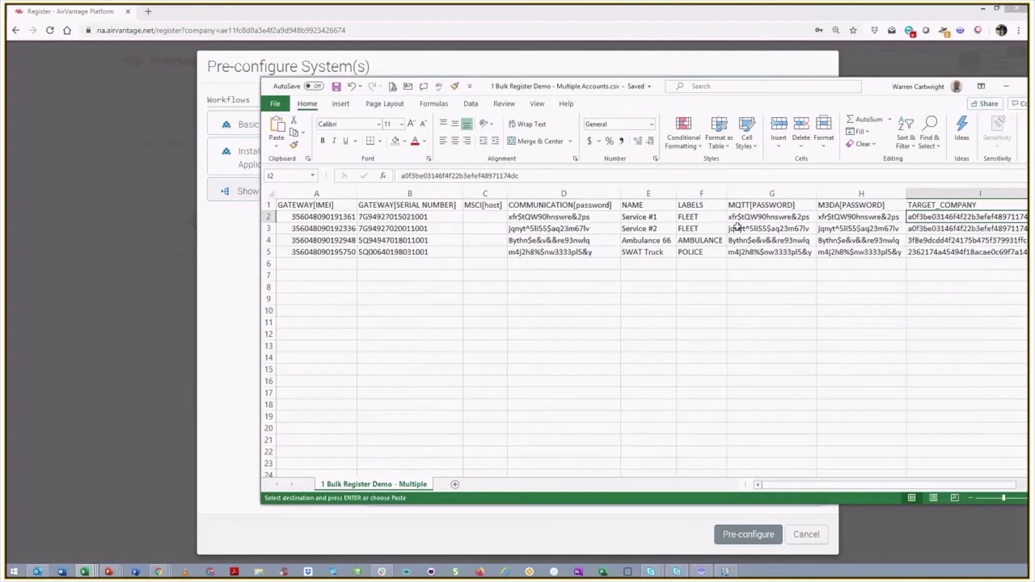
left_click(570, 193)
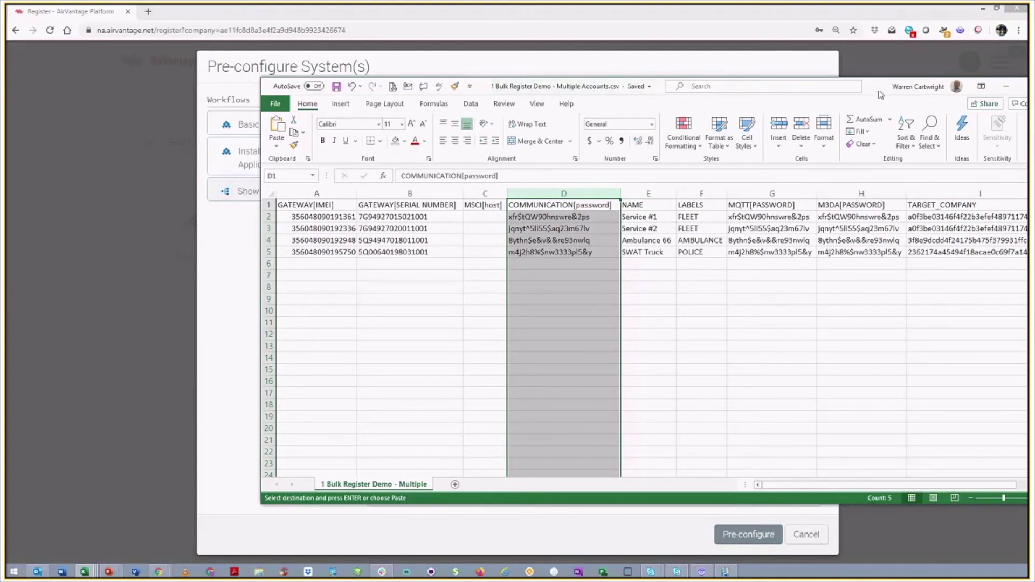
left_click_drag(881, 95, 1034, 129)
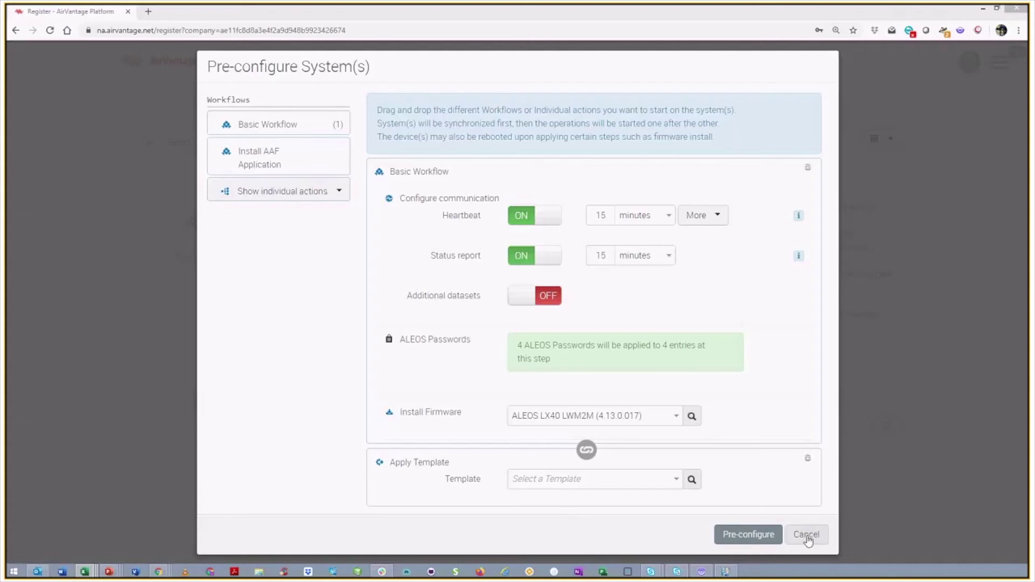
Expand the individual pre-configure actions, then cancel the pre-configuration.
left_click(341, 191)
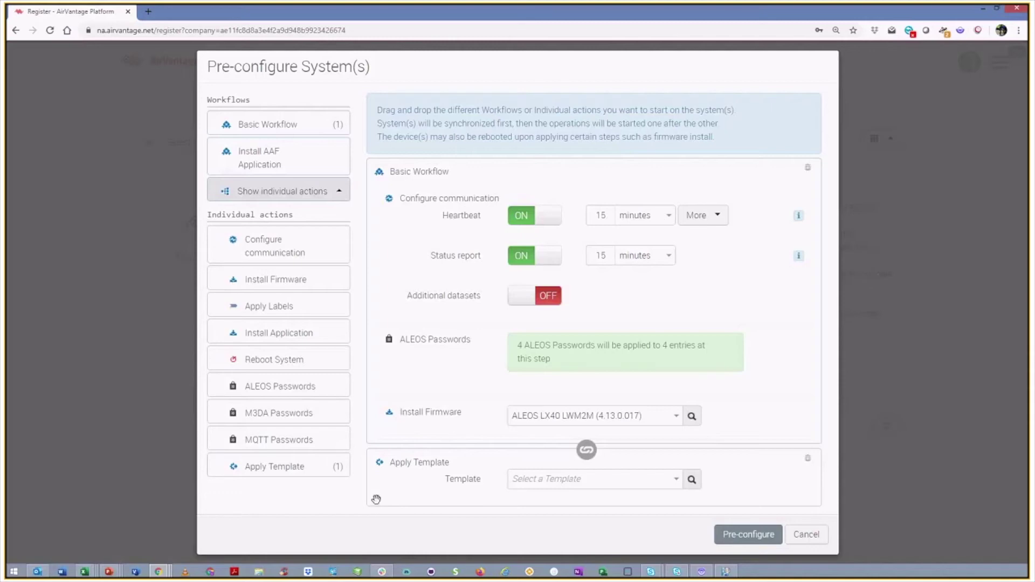
left_click(818, 543)
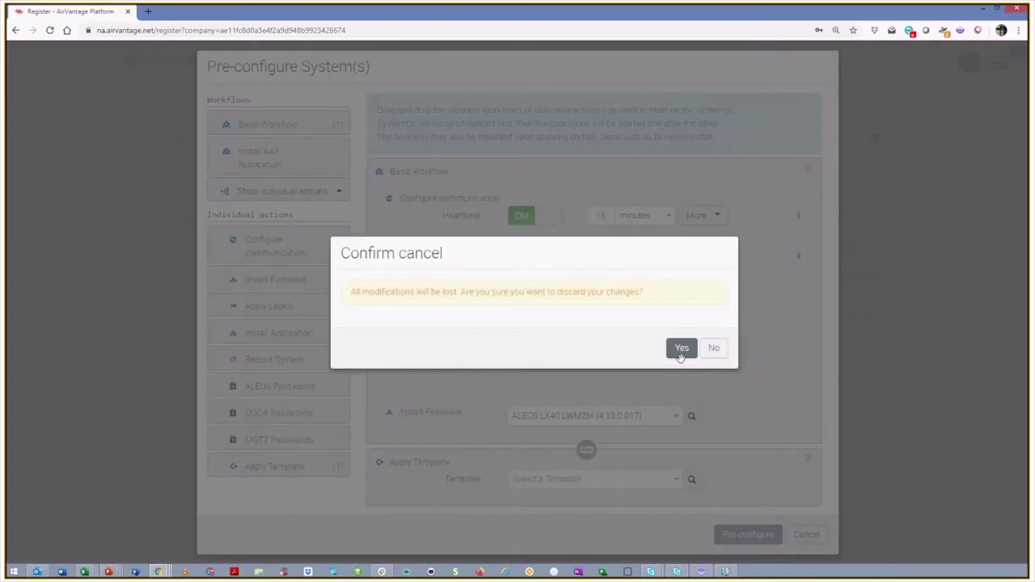
Confirm discarding the pre-configuration so the Import Systems to Partners dialog returns.
left_click(679, 354)
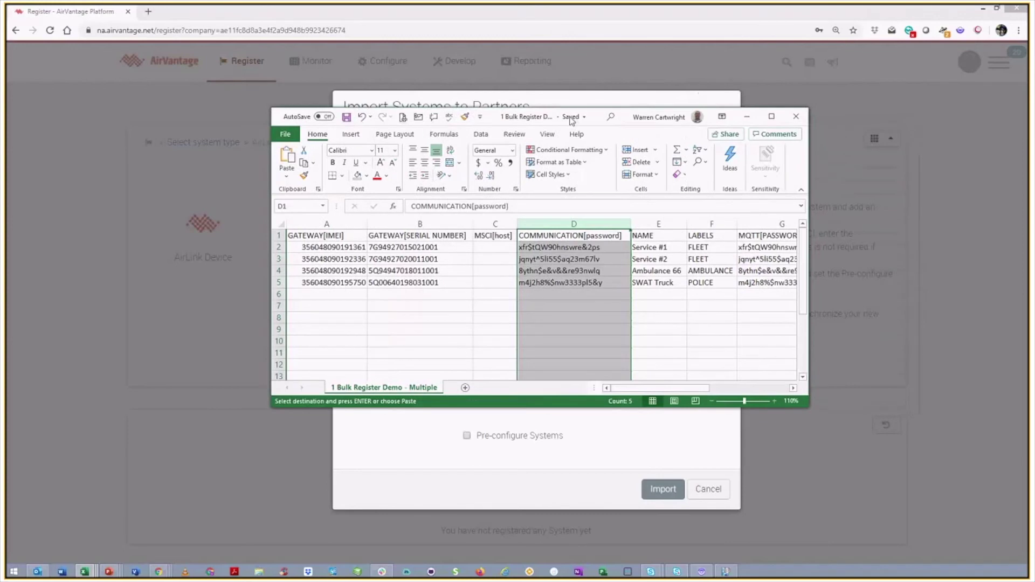
Enlarge and reposition Excel to review the Multiple Accounts CSV, then minimize it.
left_click_drag(715, 398, 992, 516)
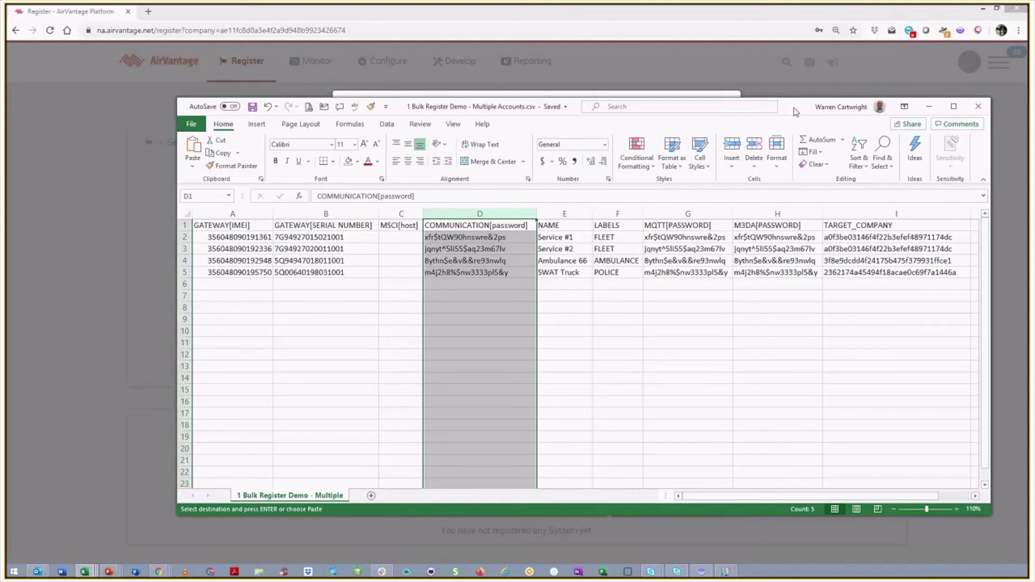
left_click_drag(796, 112, 818, 137)
left_click(951, 132)
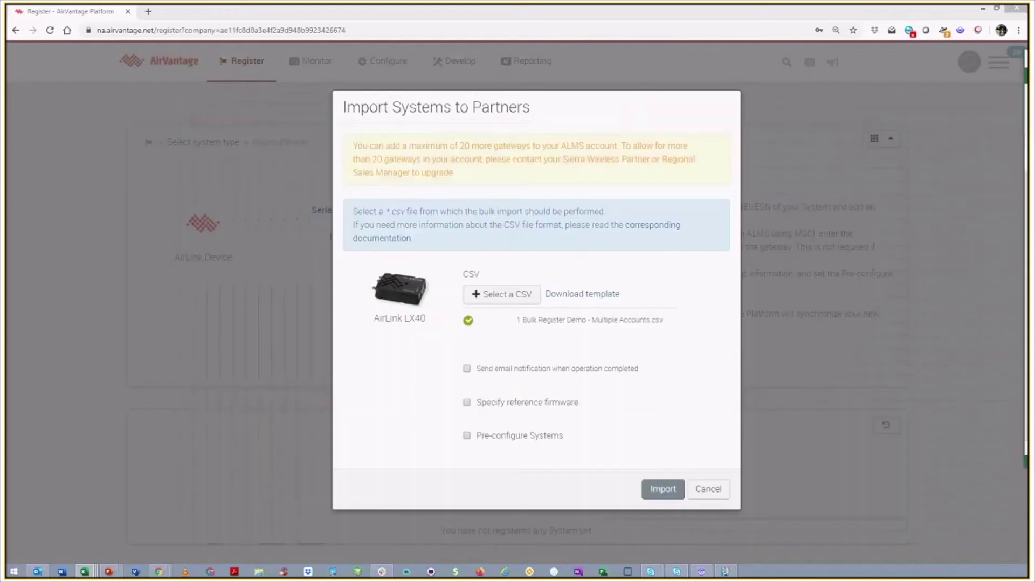
Import the CSV's systems into three partner companies (2, 1 and 1), accepting dependencies, and dismiss the summary.
left_click(657, 492)
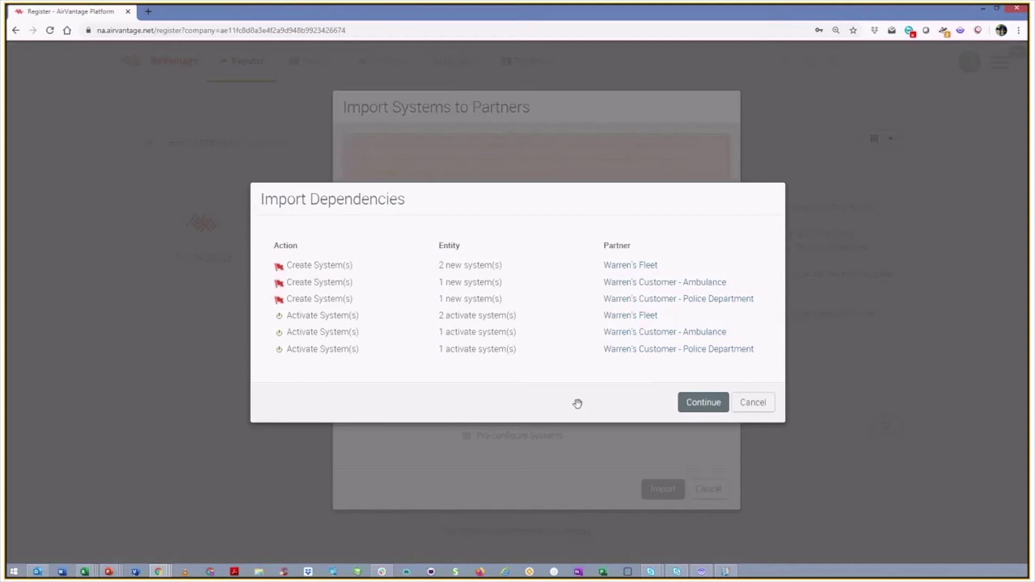
left_click(703, 409)
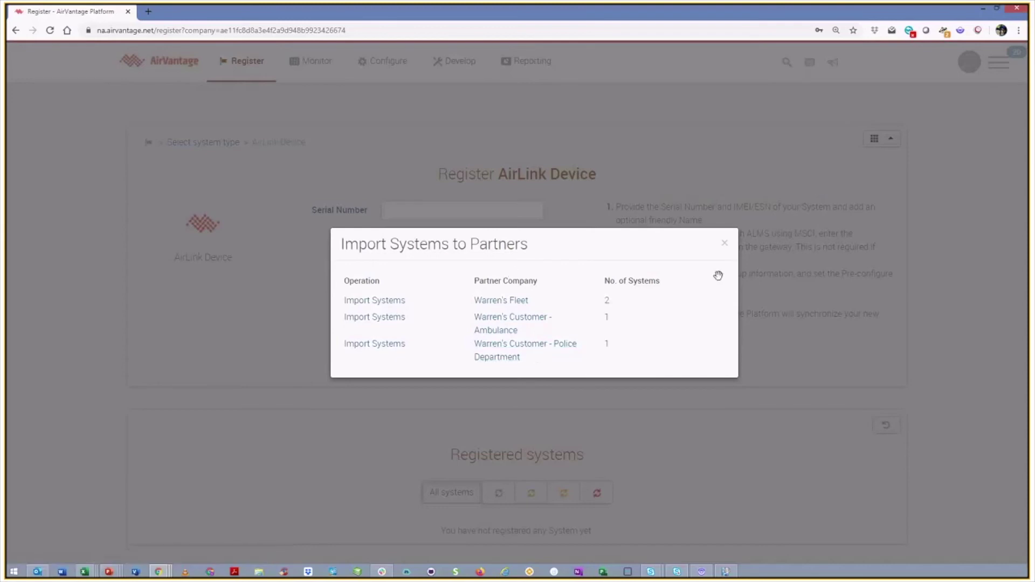
left_click(724, 243)
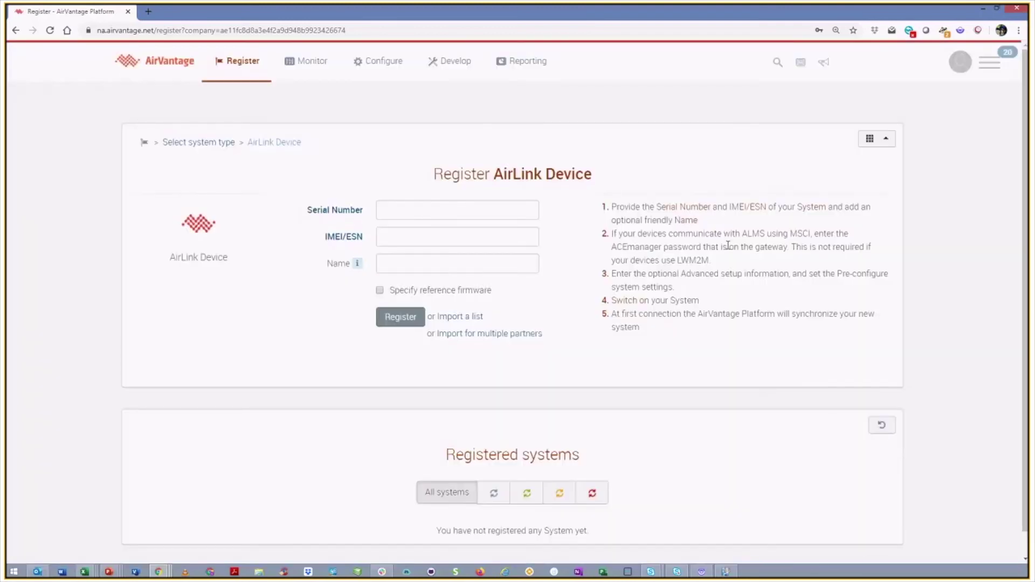
View the reseller's empty Monitor Operations list and bring up the account options menu.
mouse_move(317, 69)
left_click(316, 95)
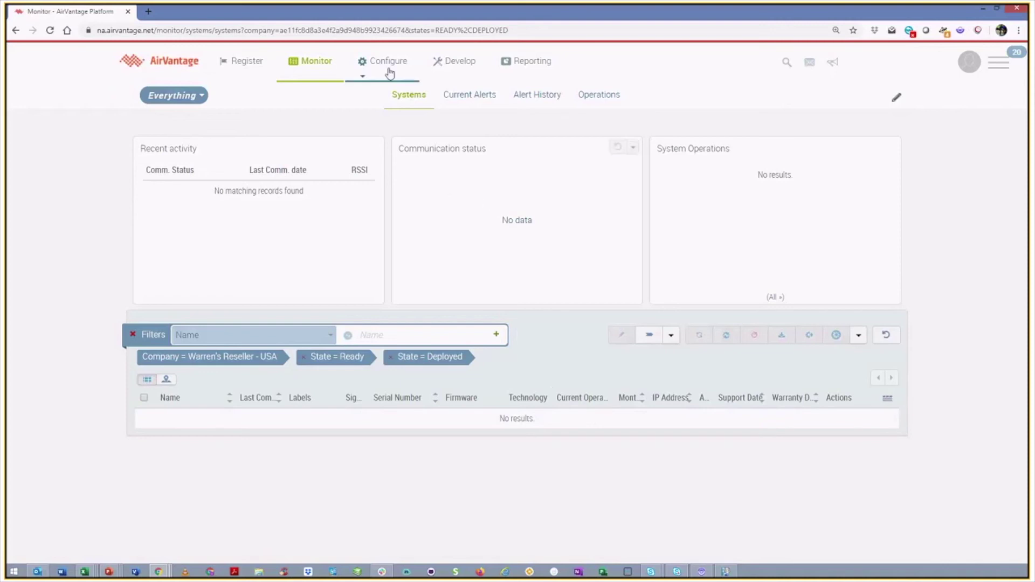
left_click(599, 98)
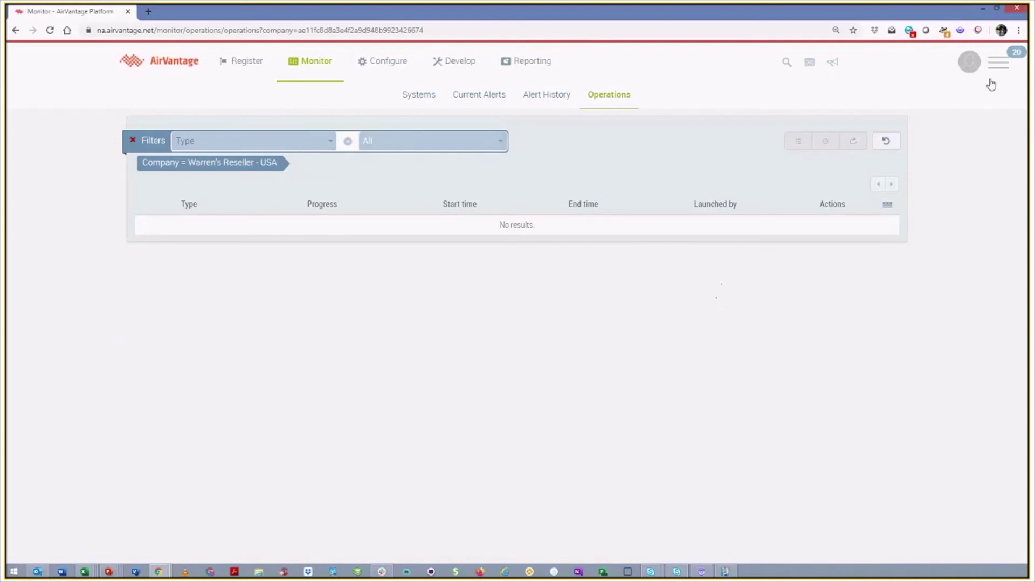
left_click(999, 64)
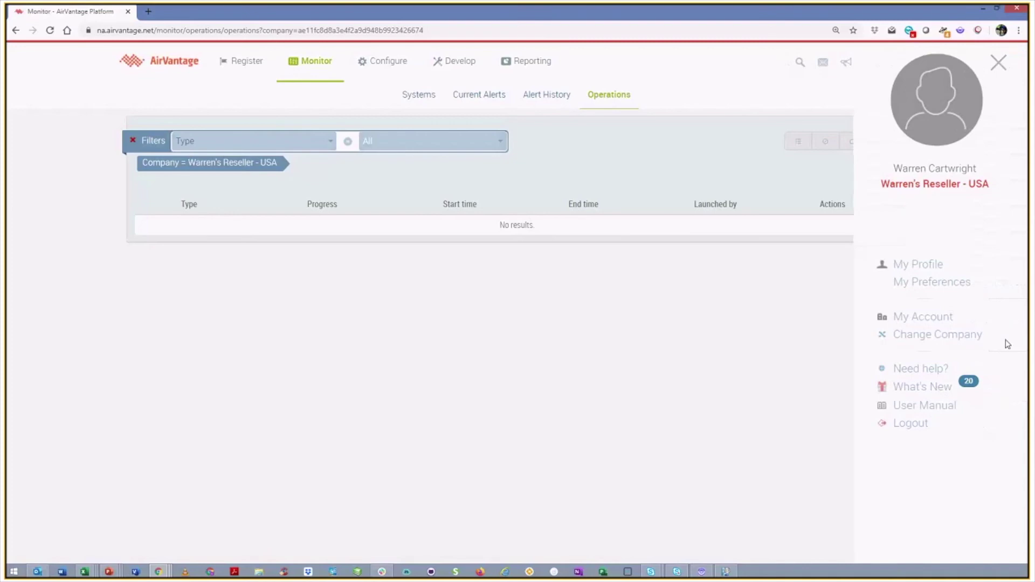
Switch to the Fleet company and list its systems, Service #1 and Service #2.
left_click(939, 338)
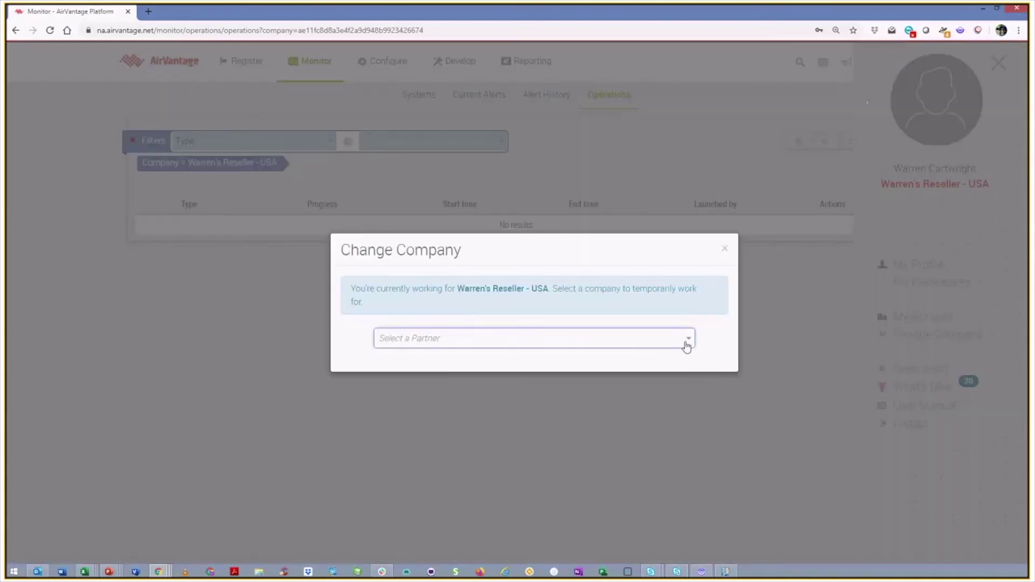
left_click(687, 346)
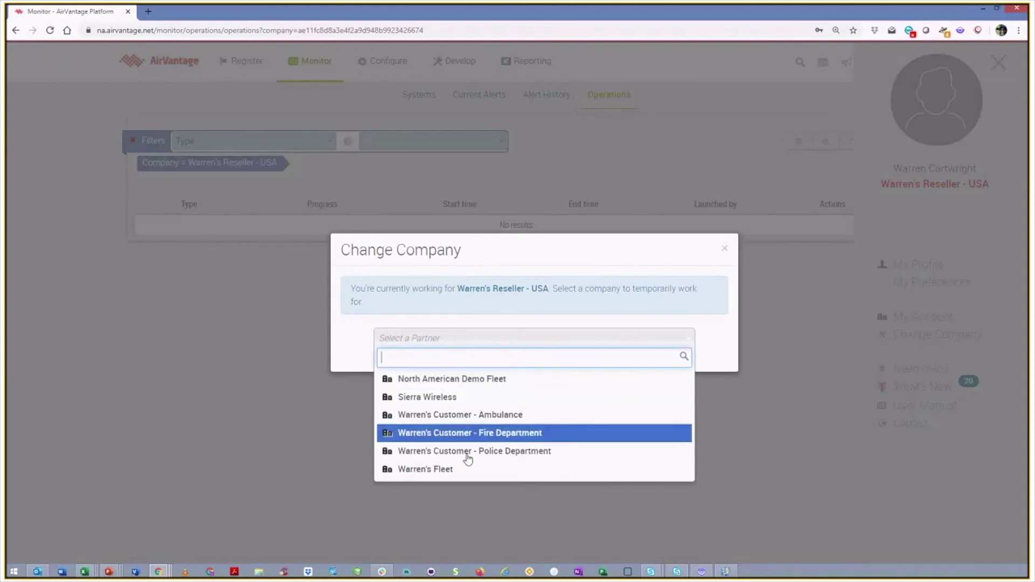
left_click(427, 470)
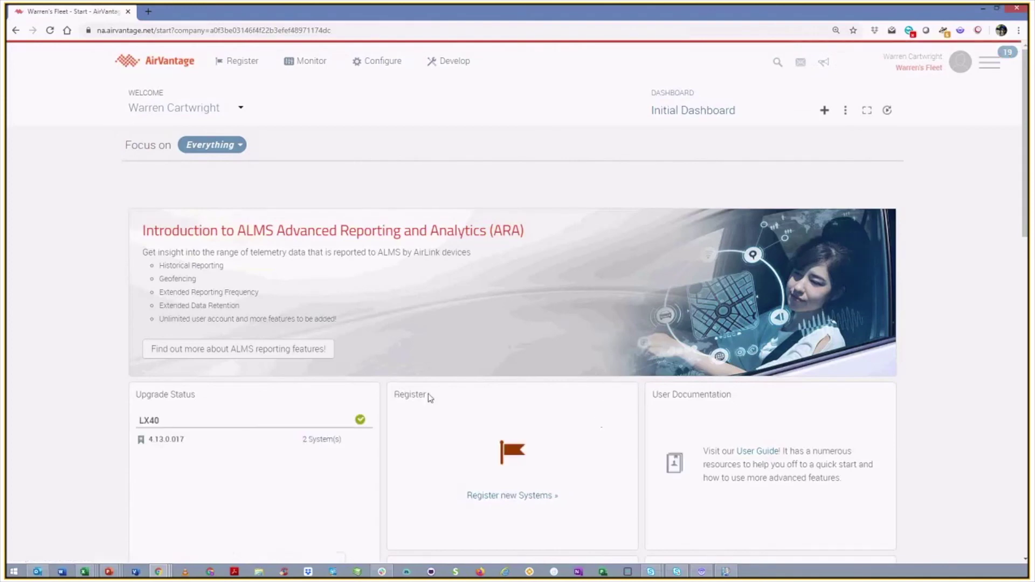
left_click(311, 62)
left_click(314, 97)
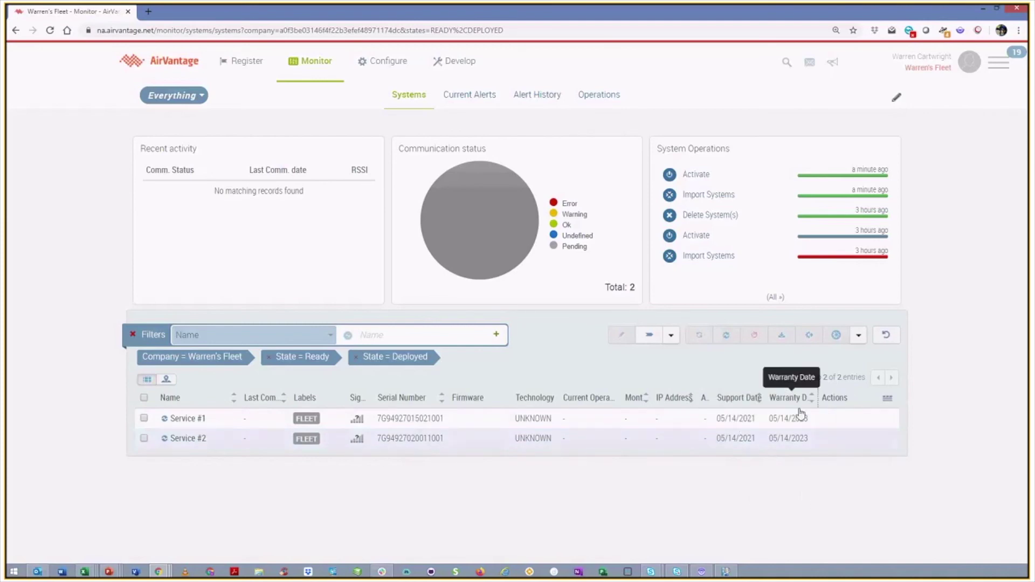
Check the Fleet Import Systems operation succeeded for both systems, then bring up account options.
left_click(835, 200)
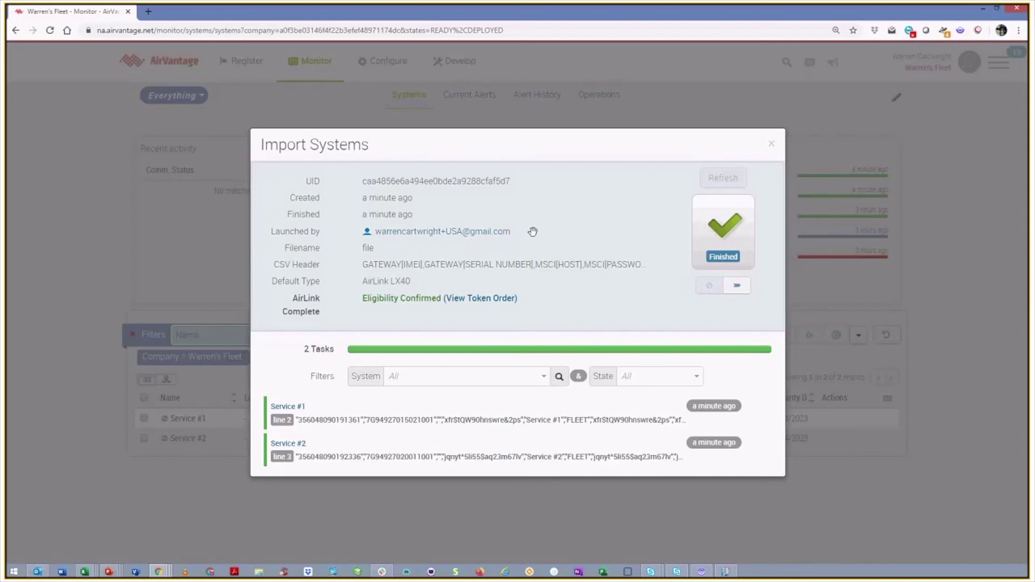
left_click(771, 145)
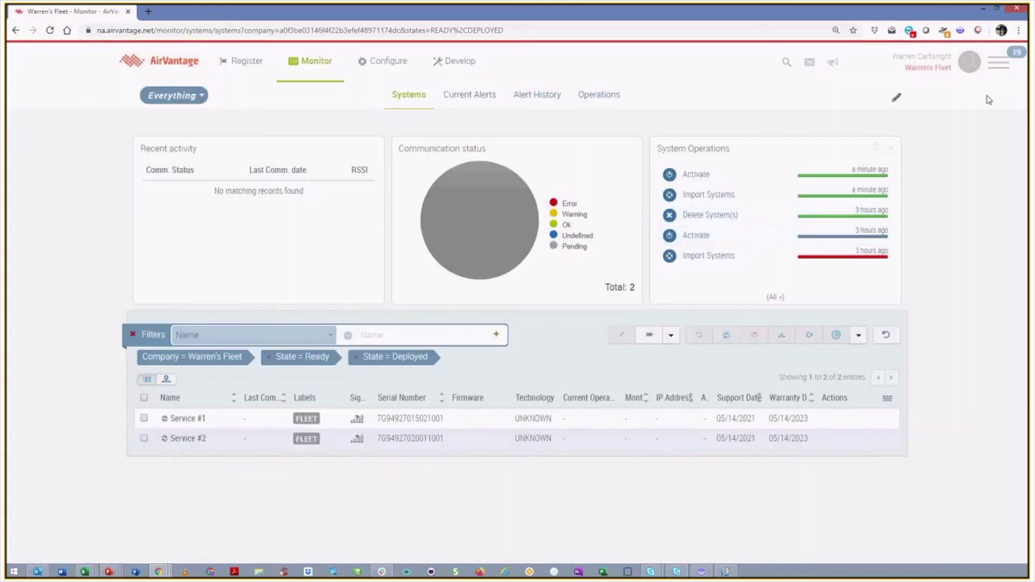
left_click(999, 65)
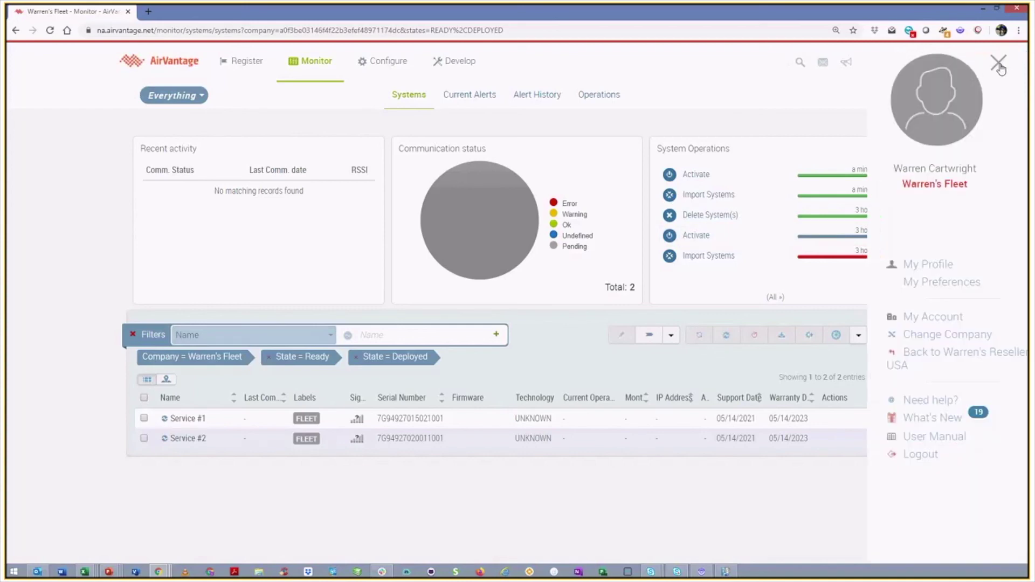
Switch to the Police Department company and list its Monitor systems.
left_click(945, 339)
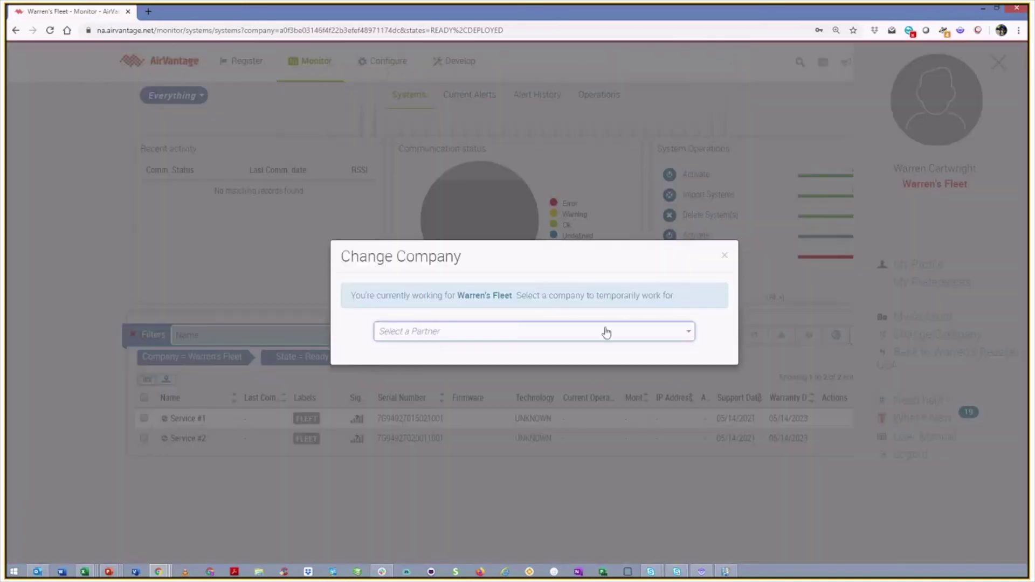
left_click(603, 330)
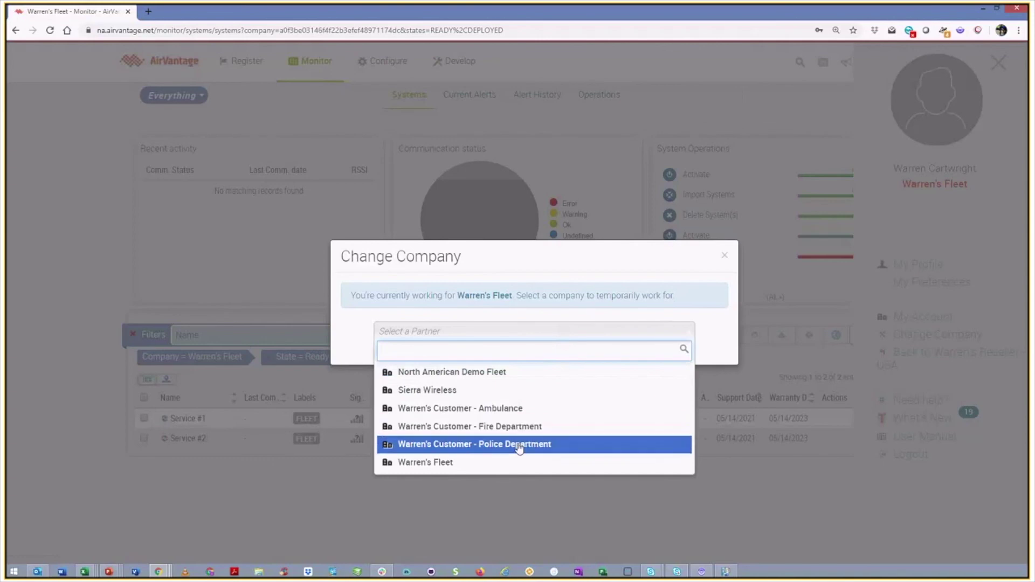
left_click(526, 444)
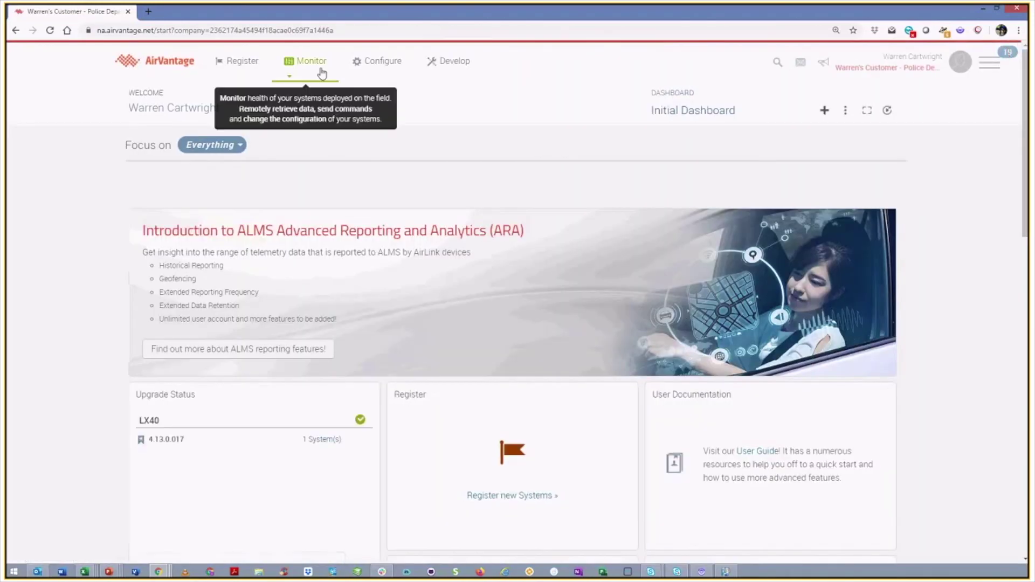
left_click(305, 61)
left_click(301, 92)
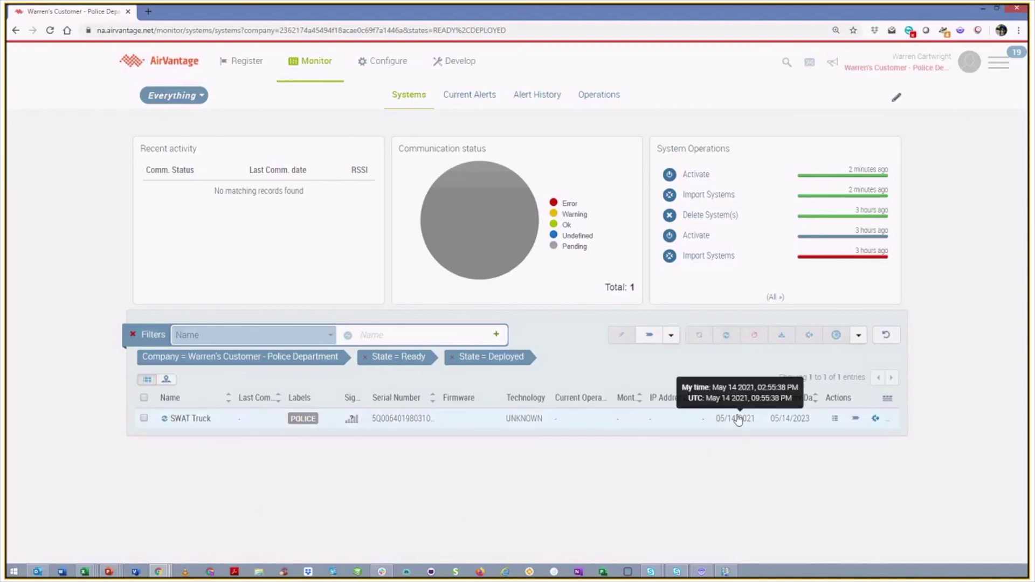
Review the SWAT Truck LX40 system details, then start Change Company again.
left_click(191, 419)
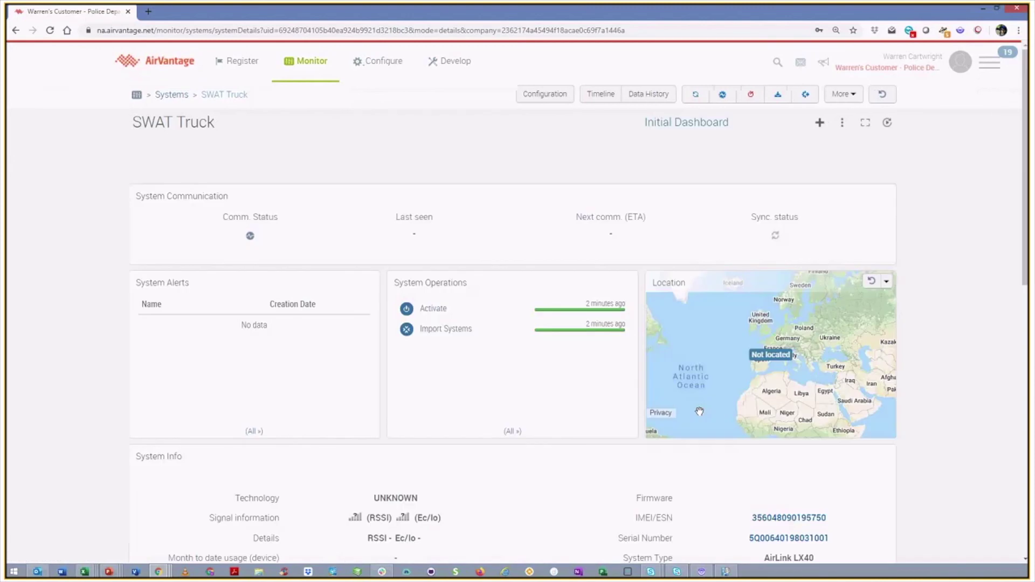
scroll(699, 412, "down", 4)
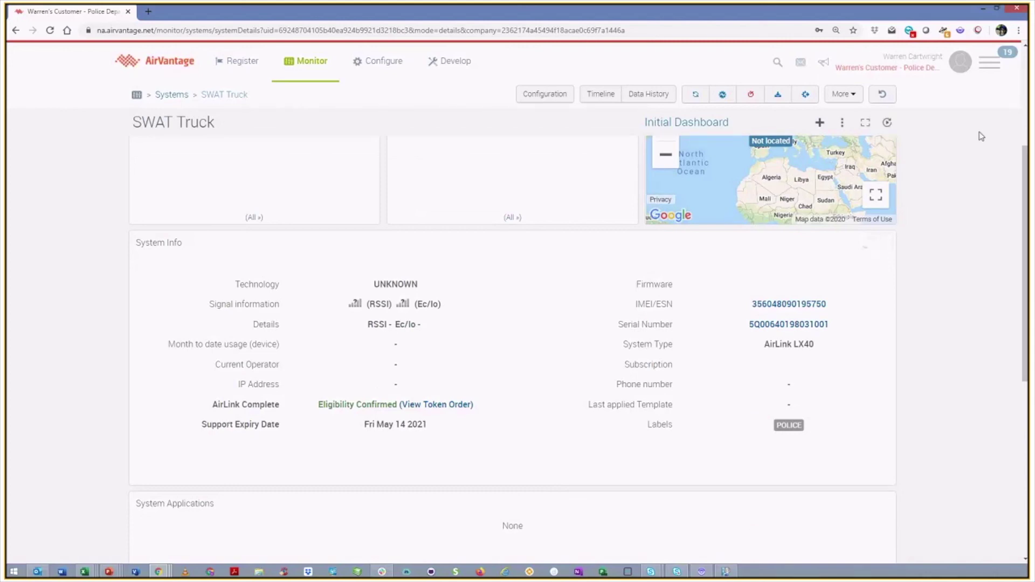
left_click(990, 65)
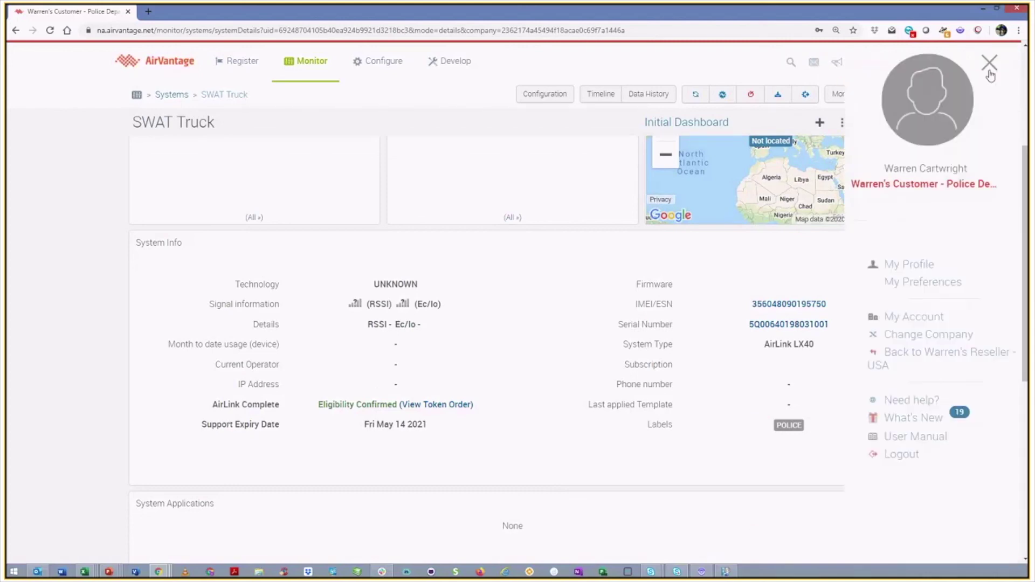
left_click(938, 341)
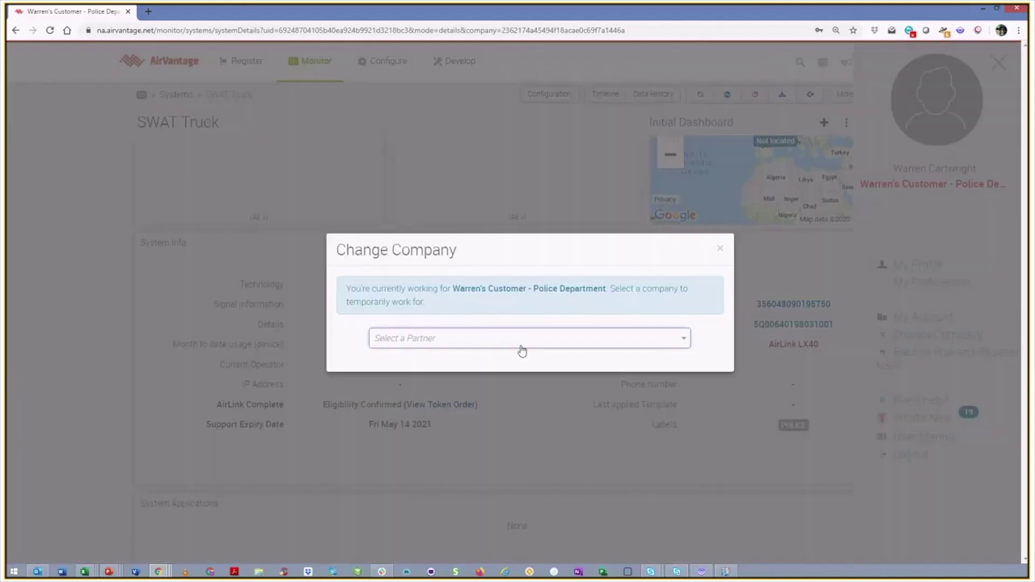
Select the Ambulance company, list its systems showing Ambulance 66, and bring up account options.
left_click(520, 349)
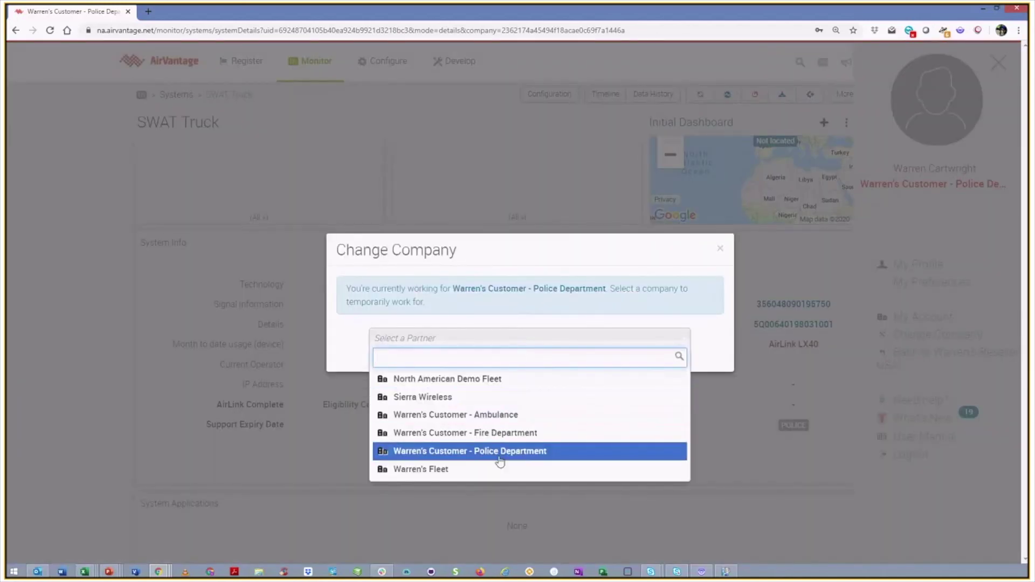
left_click(491, 416)
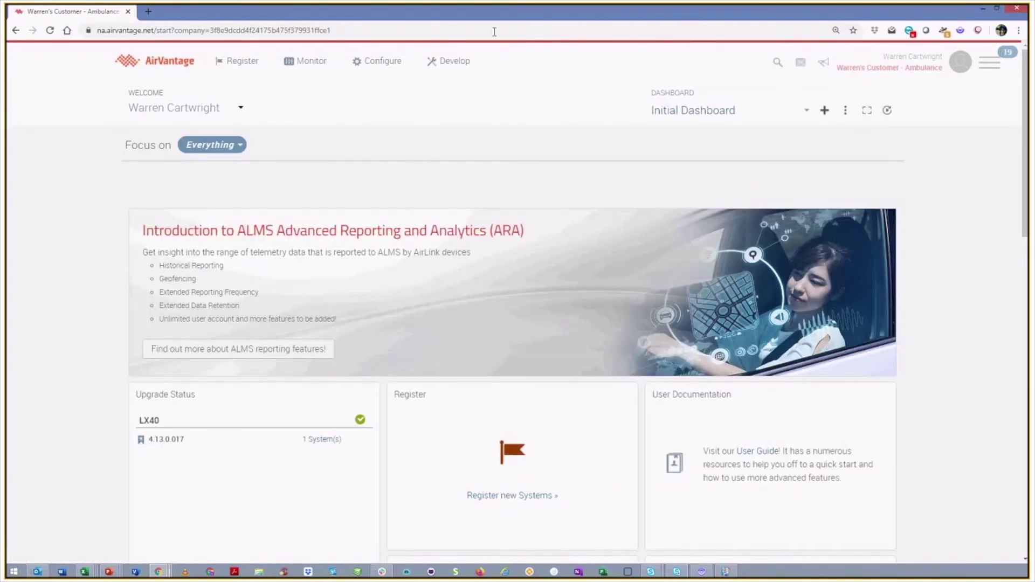
left_click(312, 97)
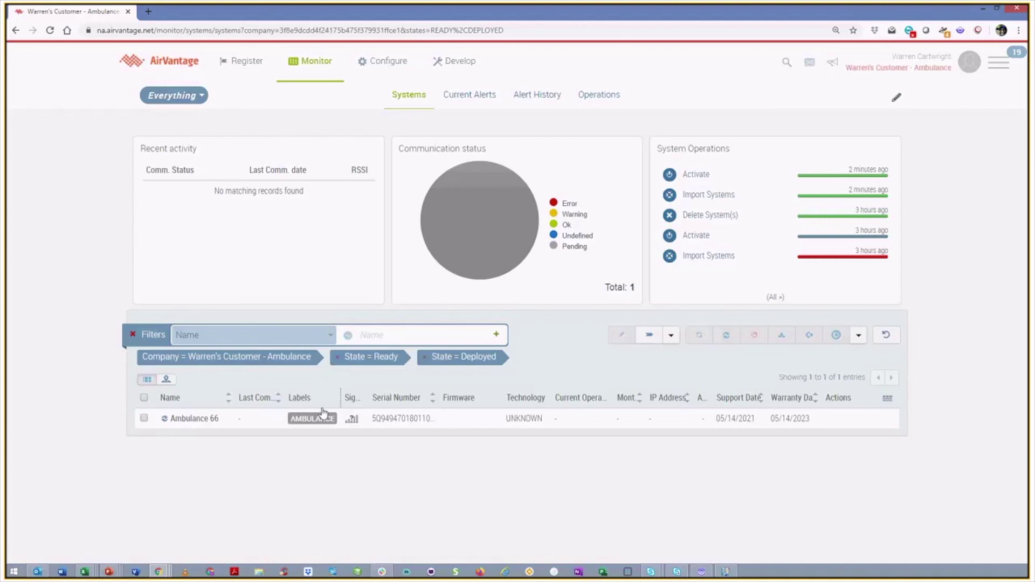
left_click(995, 74)
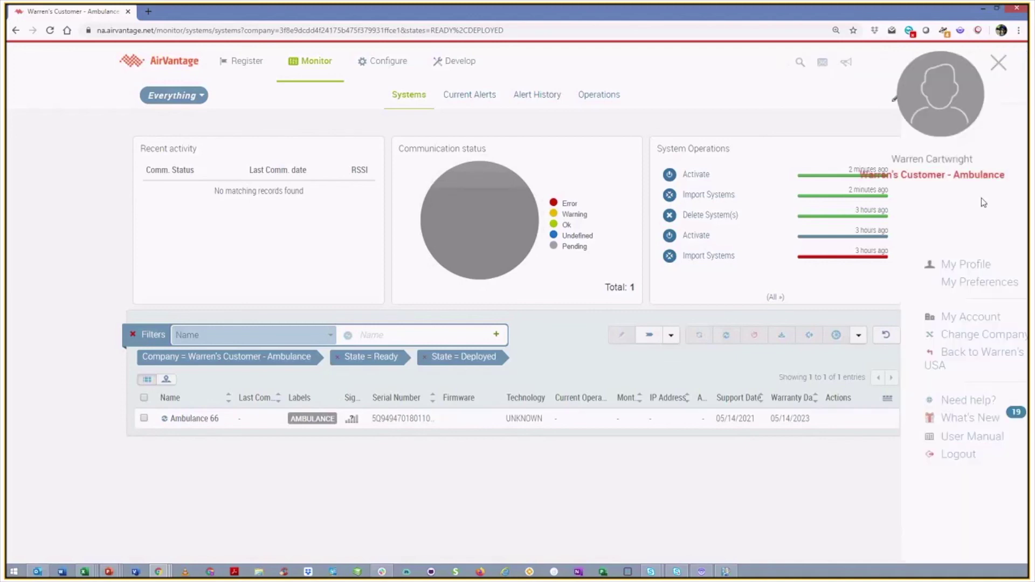
Go back to the Reseller - USA account from the user side panel.
left_click(932, 357)
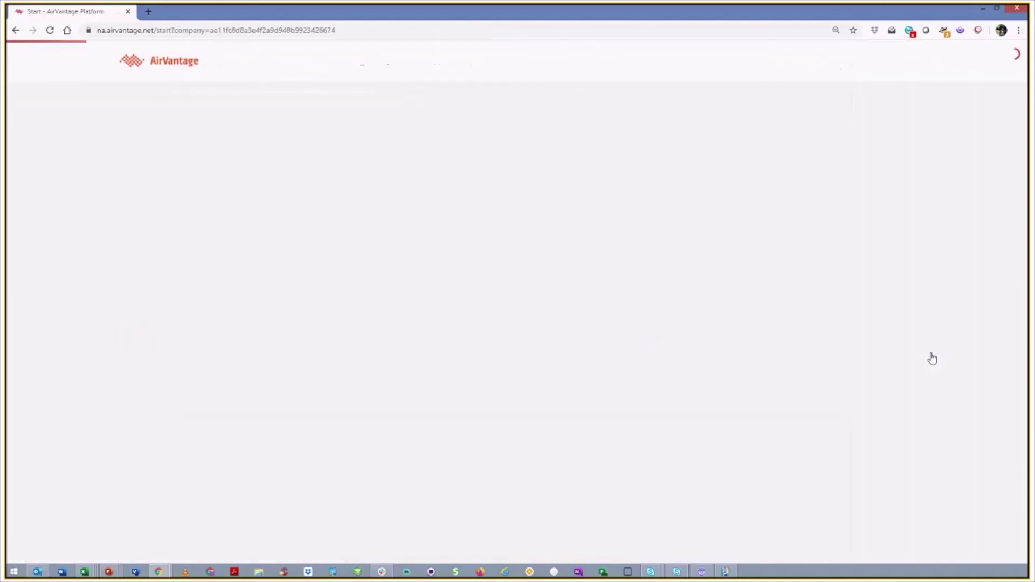